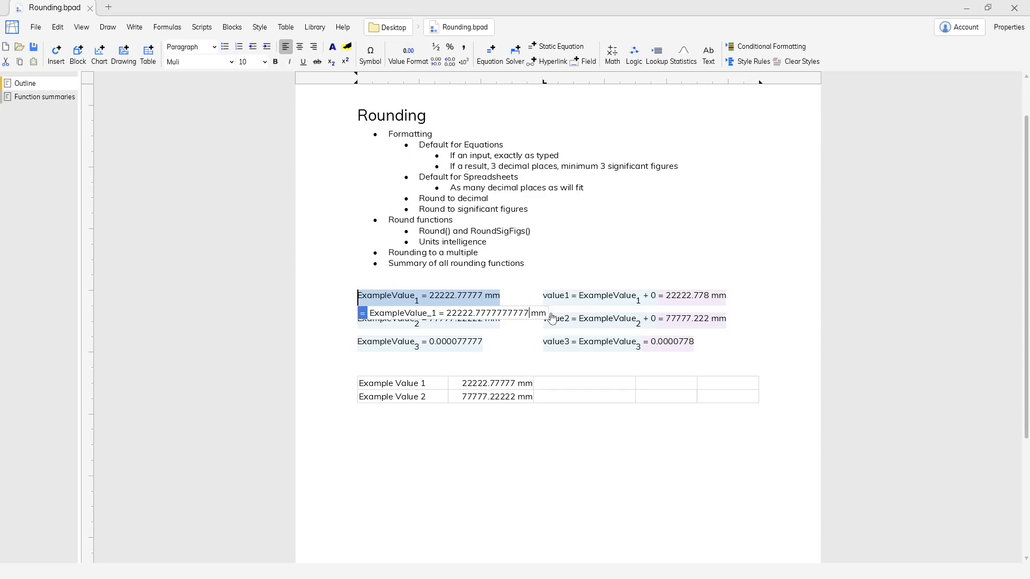
Step: Try giving ExampleValue_1 more decimal digits, and undo the change
{"action": "key", "text": "Return"}
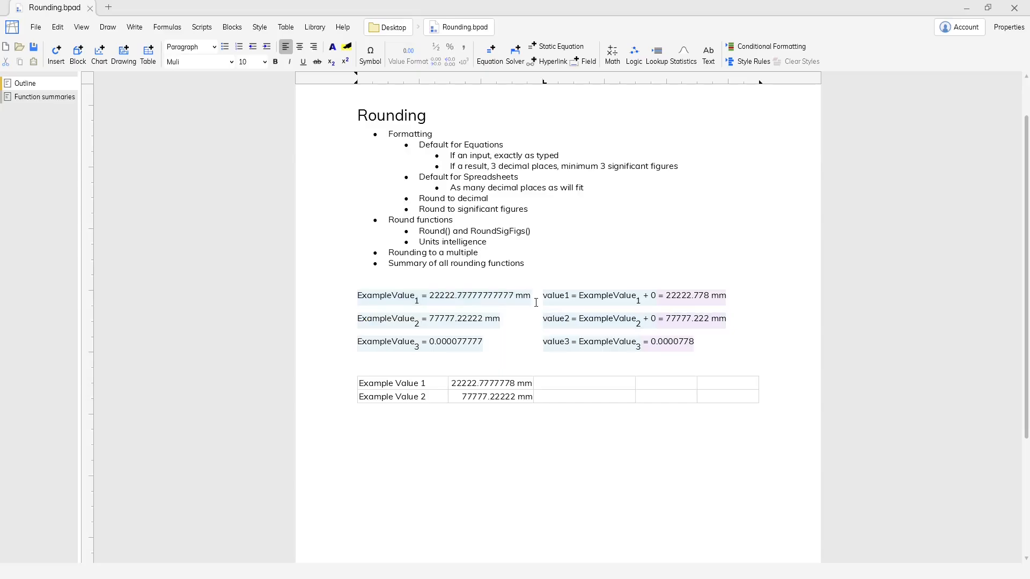
{"action": "key", "text": "ctrl+z"}
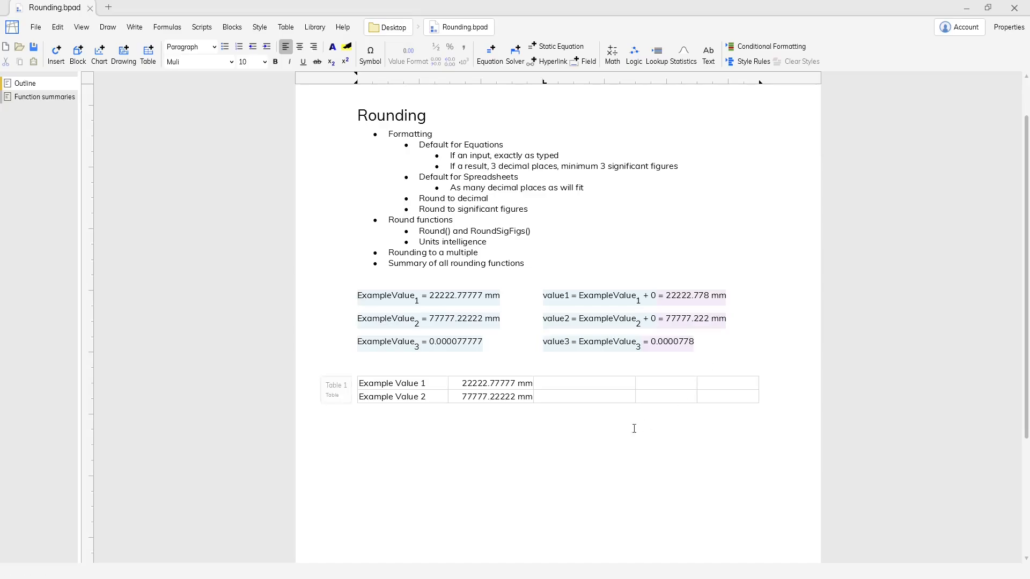
Step: Narrow column B of the example value table slightly
{"action": "left_click", "coordinate": [522, 384]}
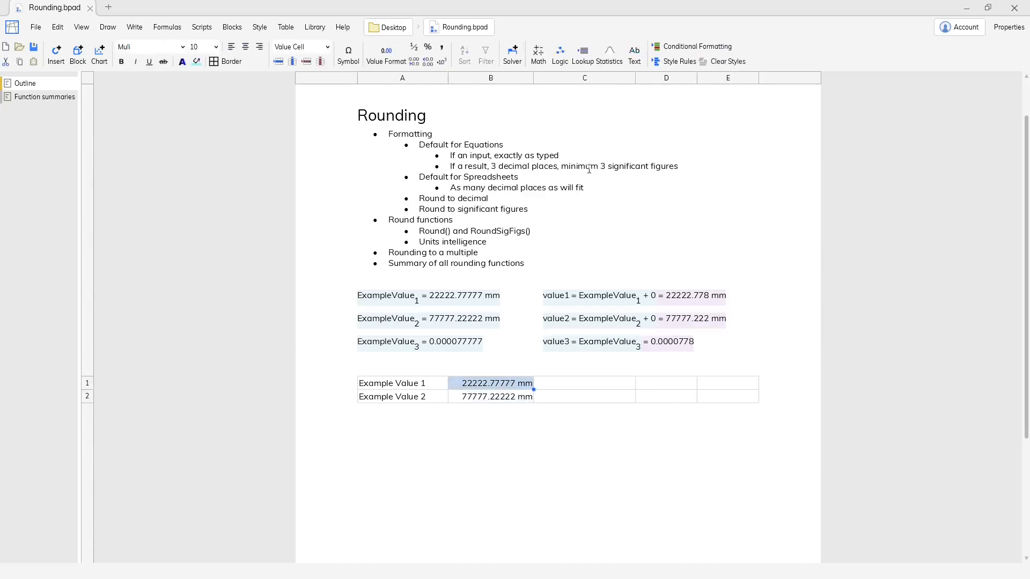
{"action": "mouse_move", "coordinate": [532, 78]}
{"action": "left_mouse_down"}
{"action": "mouse_move", "coordinate": [487, 79]}
{"action": "mouse_move", "coordinate": [531, 79]}
{"action": "left_mouse_up"}
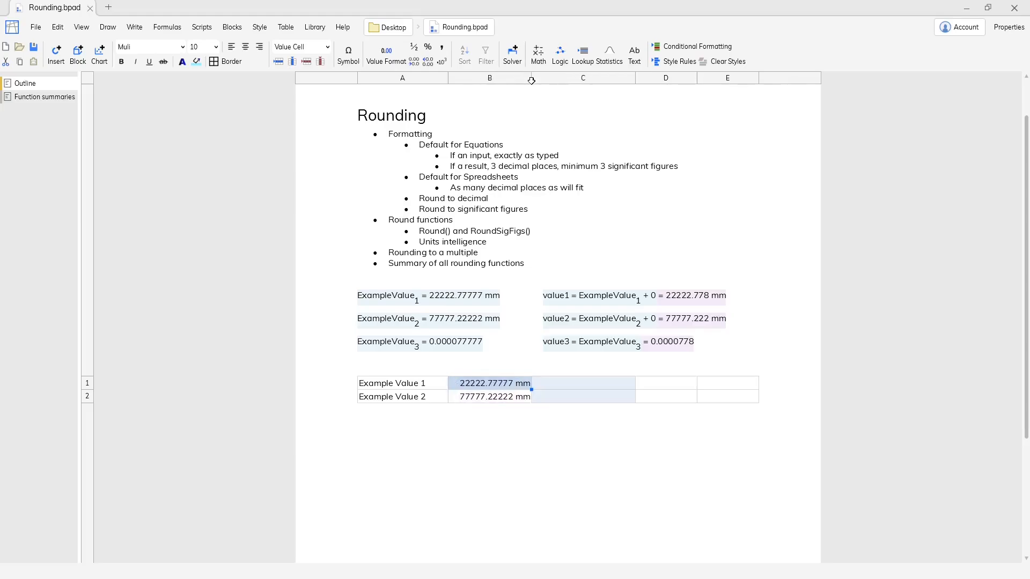
{"action": "left_click", "coordinate": [727, 338]}
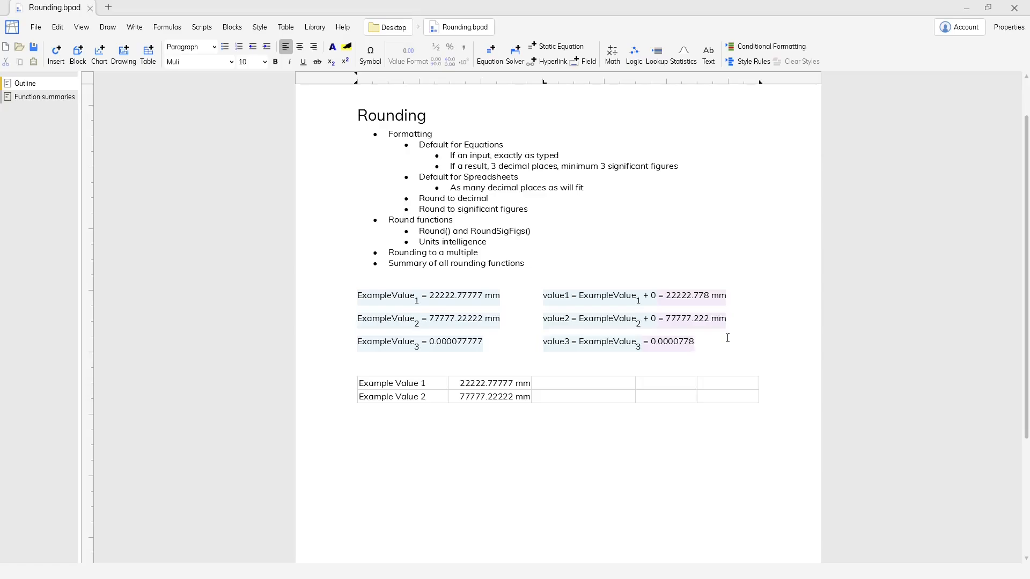
Step: Format the value1, value2 and value3 equations and table cells B1:B2 to a fixed count of 3 significant figures
{"action": "left_click", "coordinate": [706, 295]}
{"action": "left_click", "coordinate": [688, 326], "text": "ctrl"}
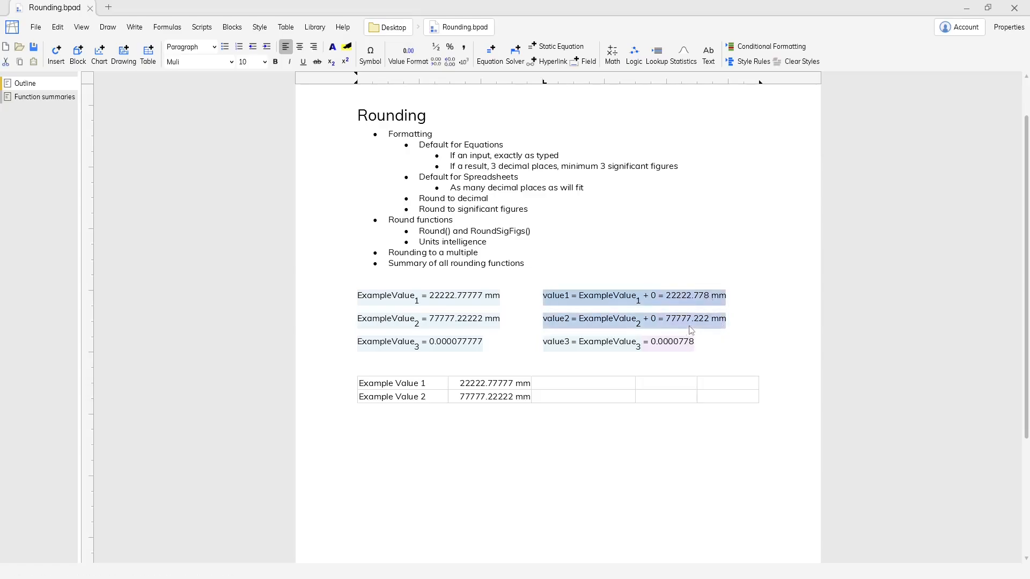
{"action": "left_click", "coordinate": [655, 348], "text": "ctrl"}
{"action": "left_click_drag", "start_coordinate": [501, 384], "coordinate": [499, 398]}
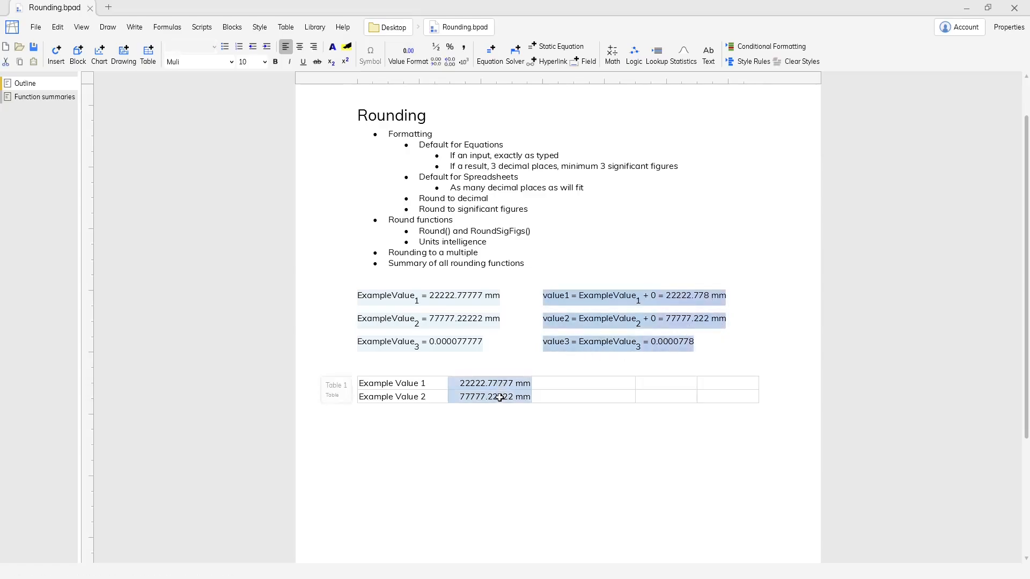
{"action": "left_click", "coordinate": [409, 63]}
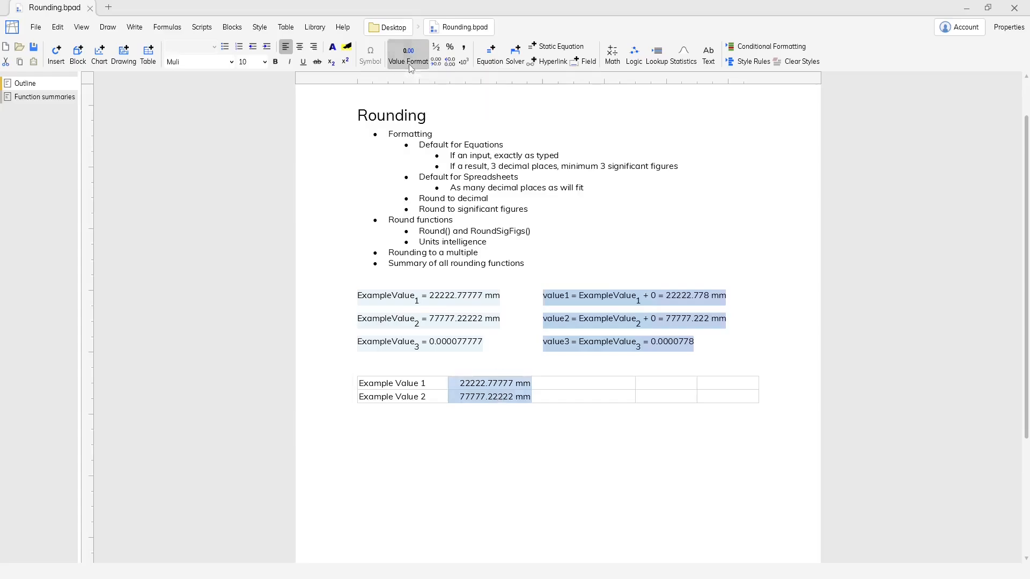
{"action": "left_click", "coordinate": [109, 134]}
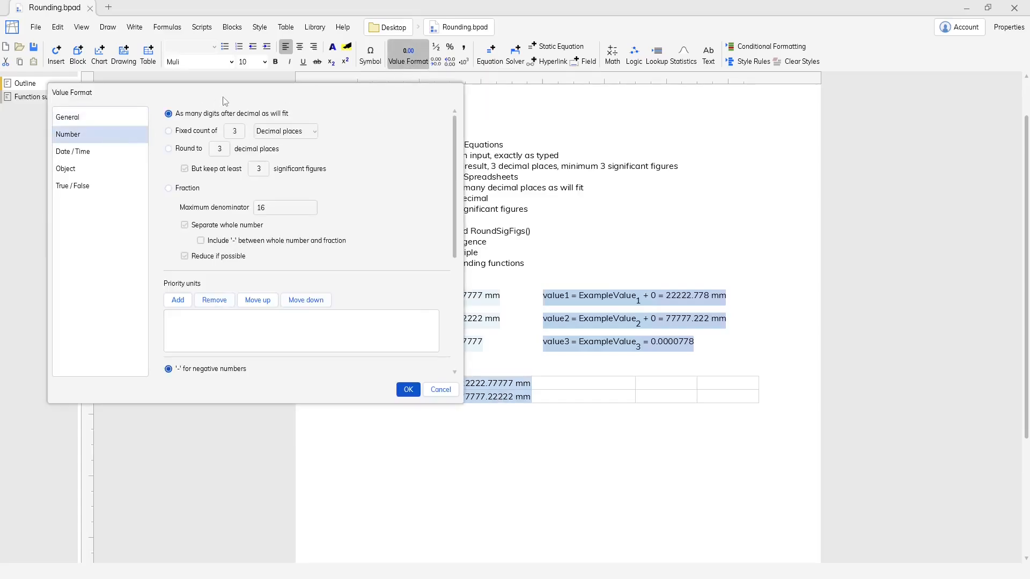
{"action": "left_click_drag", "start_coordinate": [226, 98], "coordinate": [295, 92]}
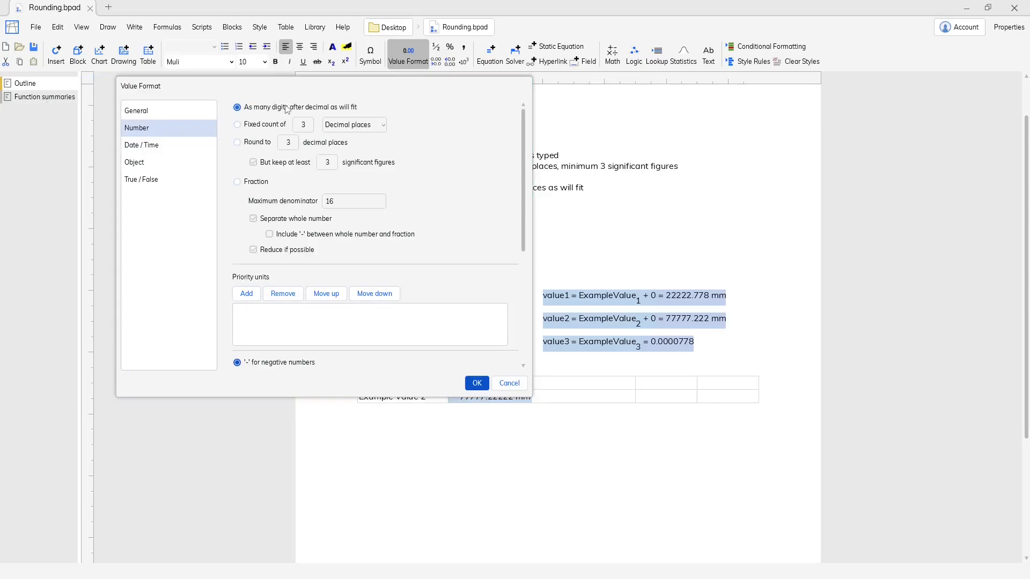
{"action": "left_click", "coordinate": [260, 125]}
{"action": "left_click", "coordinate": [349, 126]}
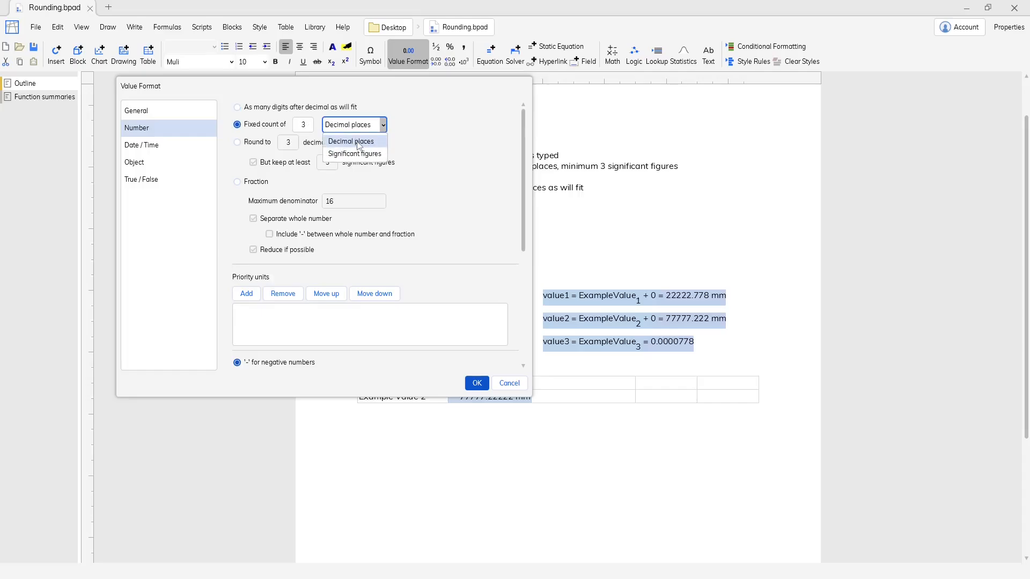
{"action": "left_click", "coordinate": [358, 154]}
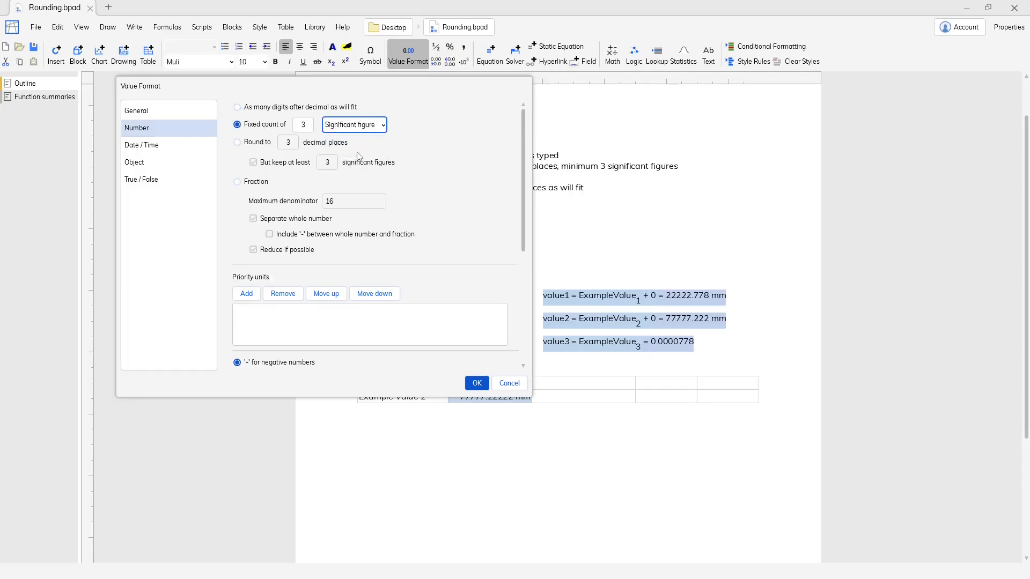
{"action": "left_click", "coordinate": [477, 383]}
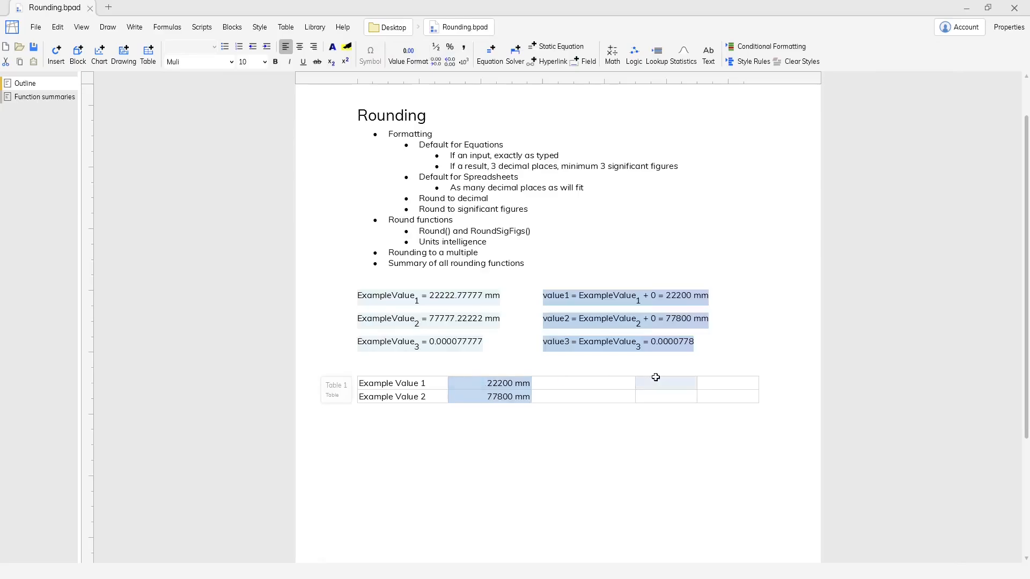
Step: Reformat the selected equations and cells to round to 1 decimal place while keeping at least 4 significant figures
{"action": "left_click", "coordinate": [399, 49]}
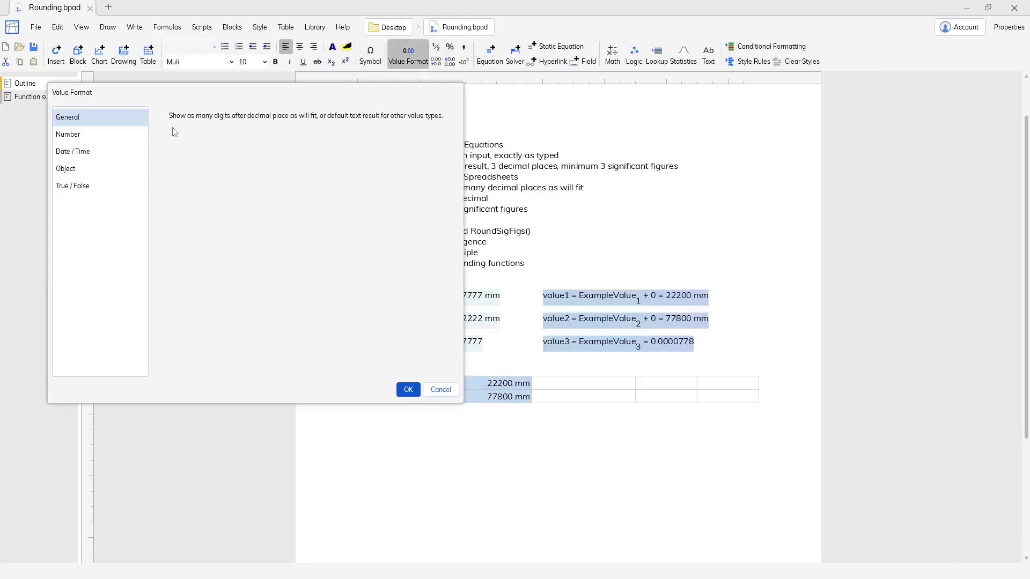
{"action": "left_click", "coordinate": [89, 134]}
{"action": "left_click", "coordinate": [177, 149]}
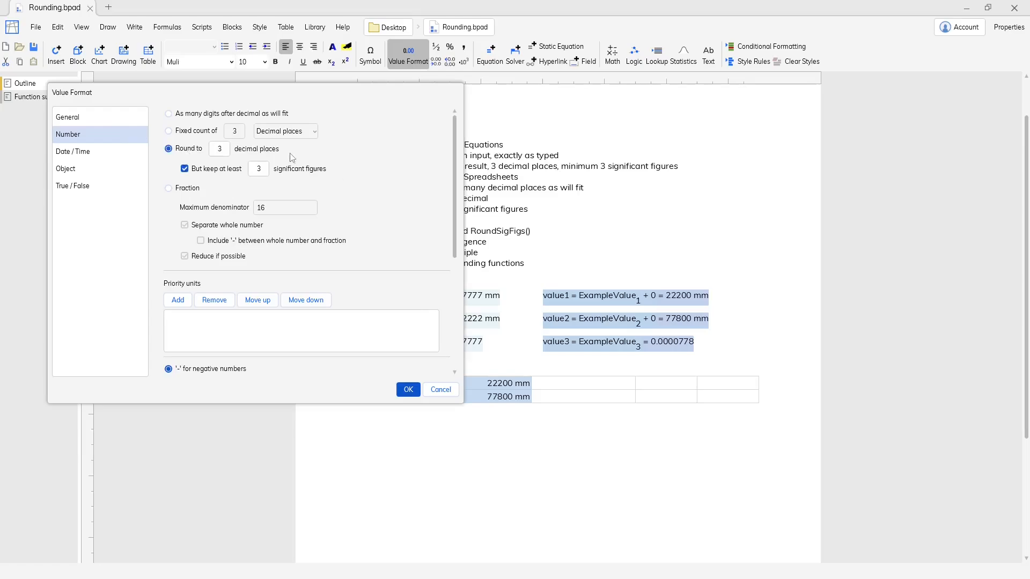
{"action": "left_click", "coordinate": [216, 150]}
{"action": "type", "text": "1"}
{"action": "key", "text": "Tab"}
{"action": "type", "text": "4"}
{"action": "left_click", "coordinate": [408, 390]}
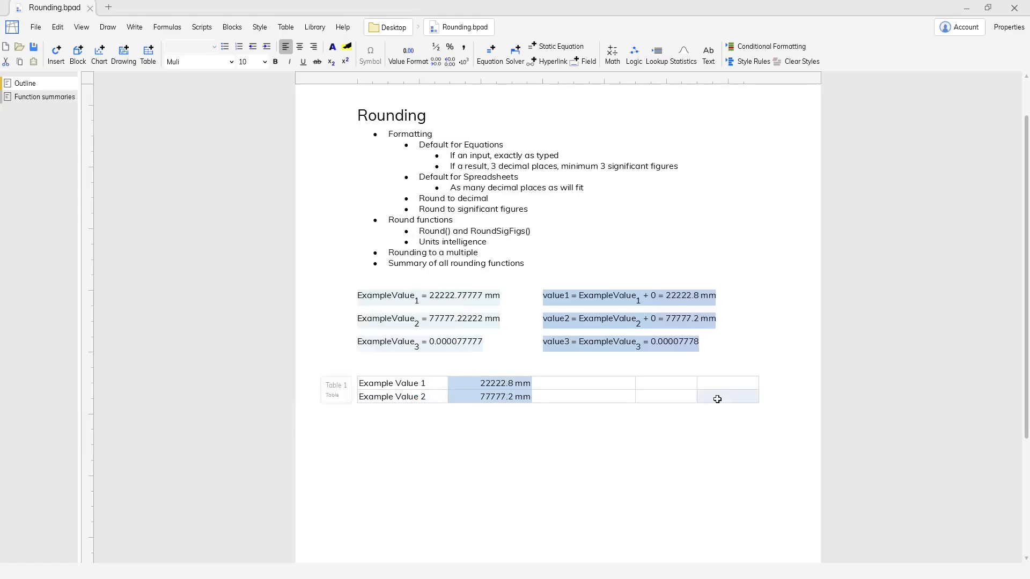
Step: Insert an equation referencing value1 on the empty line below ExampleValue_3
{"action": "left_click", "coordinate": [632, 361]}
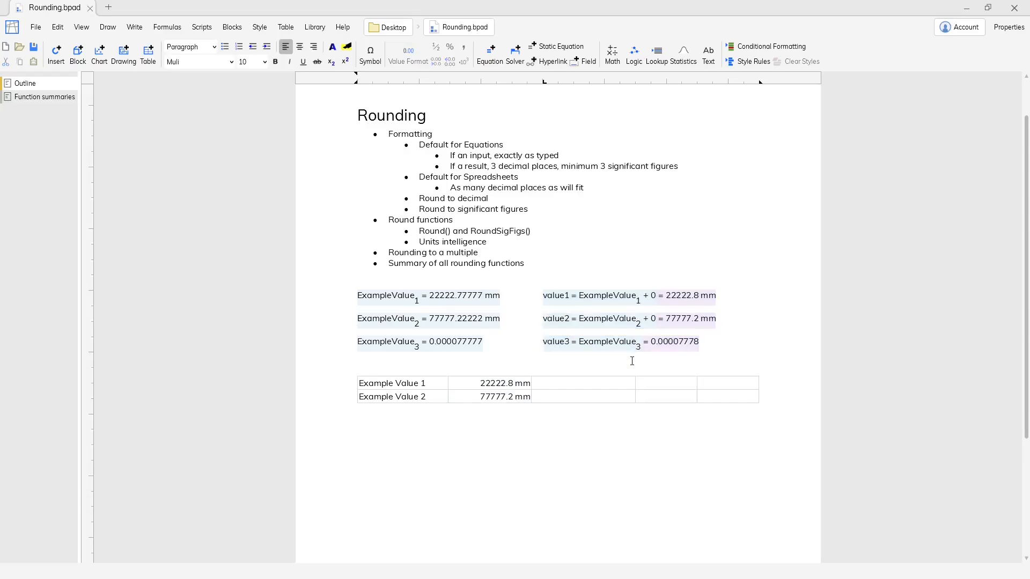
{"action": "type", "text": "="}
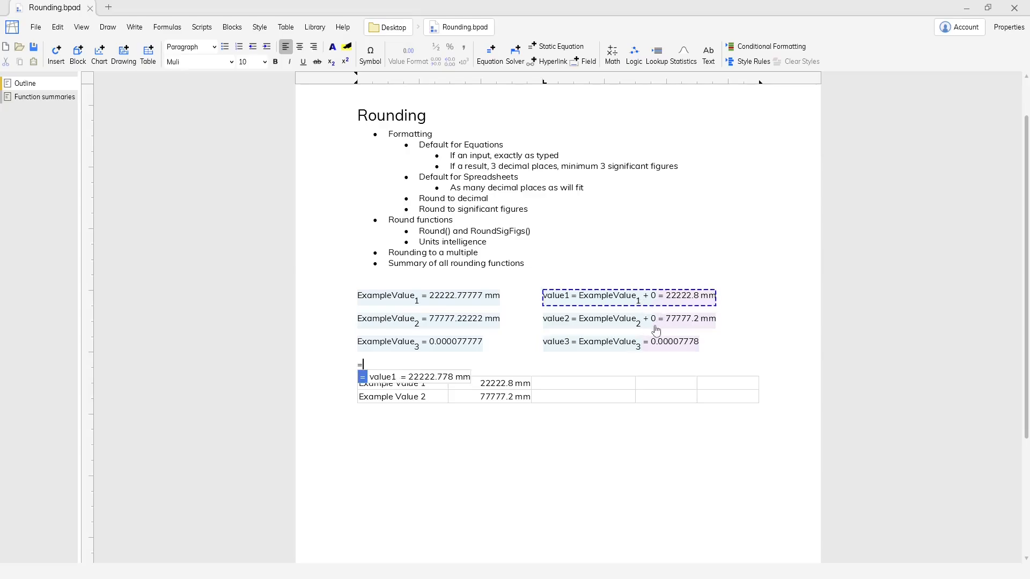
{"action": "key", "text": "Return"}
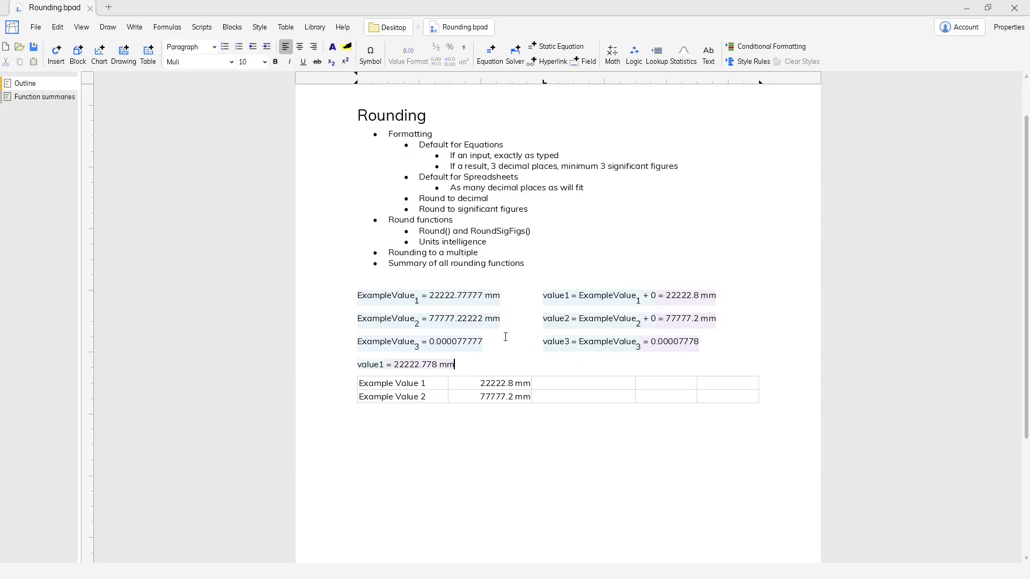
Step: Increase the displayed digits of the new value1 equation to eight decimal places
{"action": "left_click", "coordinate": [444, 367]}
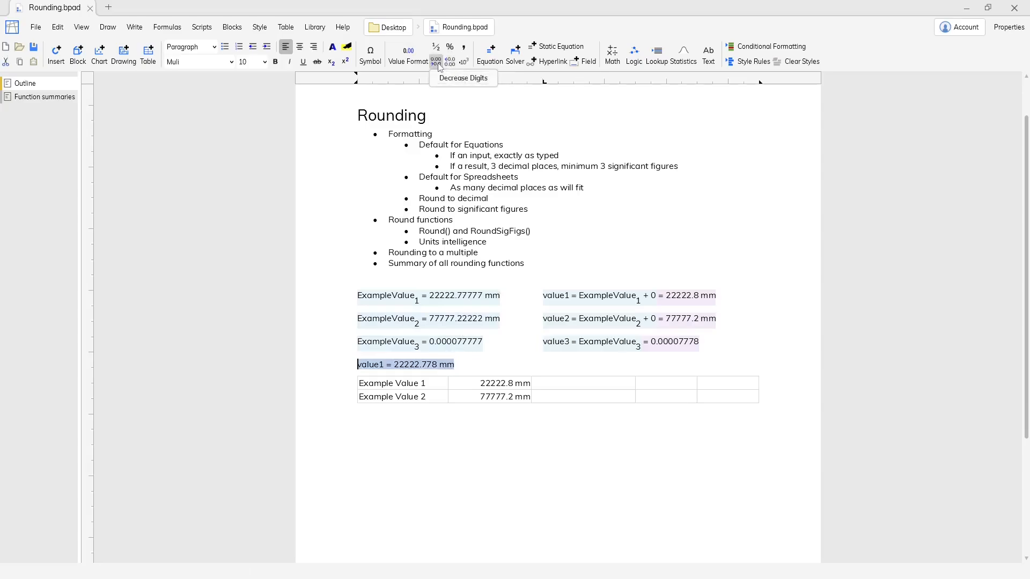
{"action": "left_click", "coordinate": [449, 62]}
{"action": "left_click", "coordinate": [449, 62]}
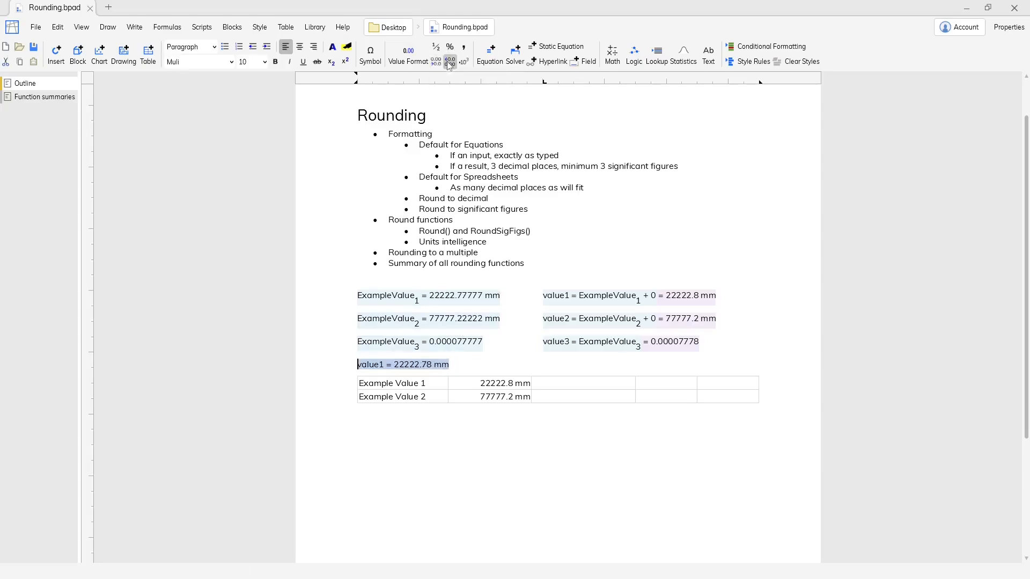
{"action": "left_click", "coordinate": [449, 62]}
{"action": "left_click", "coordinate": [450, 62]}
{"action": "left_click", "coordinate": [449, 62]}
{"action": "left_click", "coordinate": [449, 62]}
{"action": "left_click", "coordinate": [449, 62]}
{"action": "left_click", "coordinate": [450, 62]}
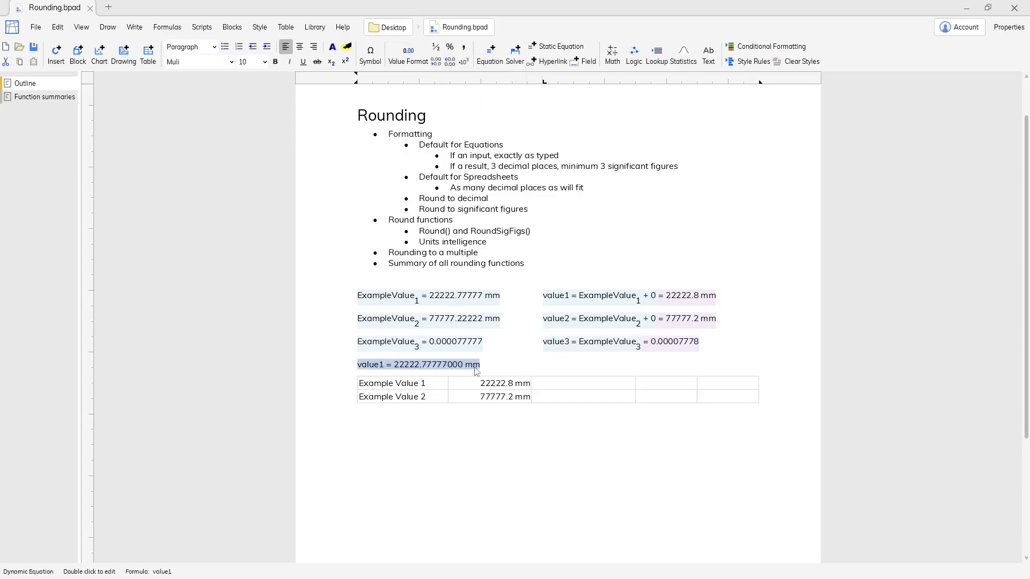
Step: Replace the value1 equation below ExampleValue_3 with the equation Round(ExampleValue_1)
{"action": "left_click", "coordinate": [489, 365]}
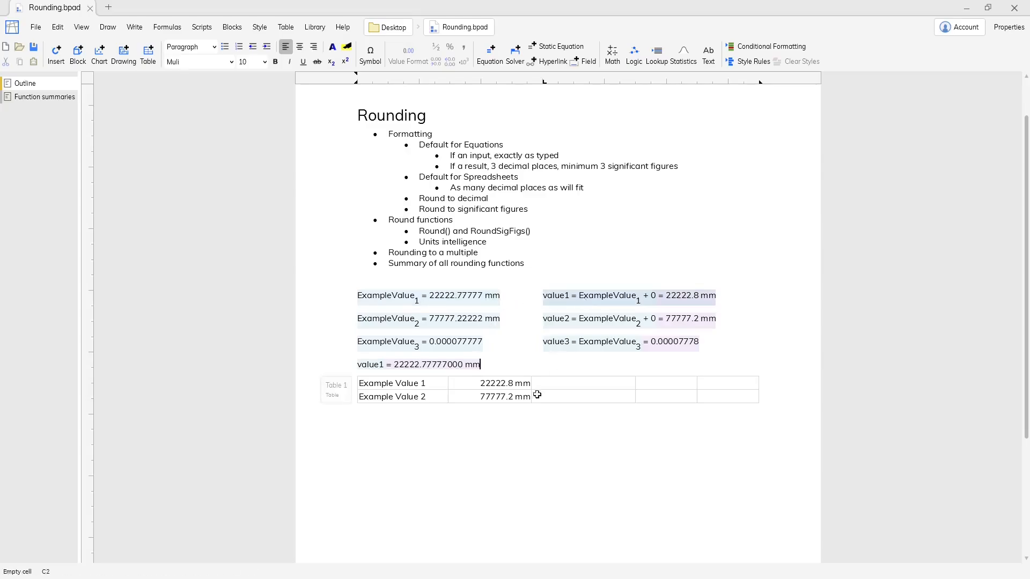
{"action": "key", "text": "BackSpace"}
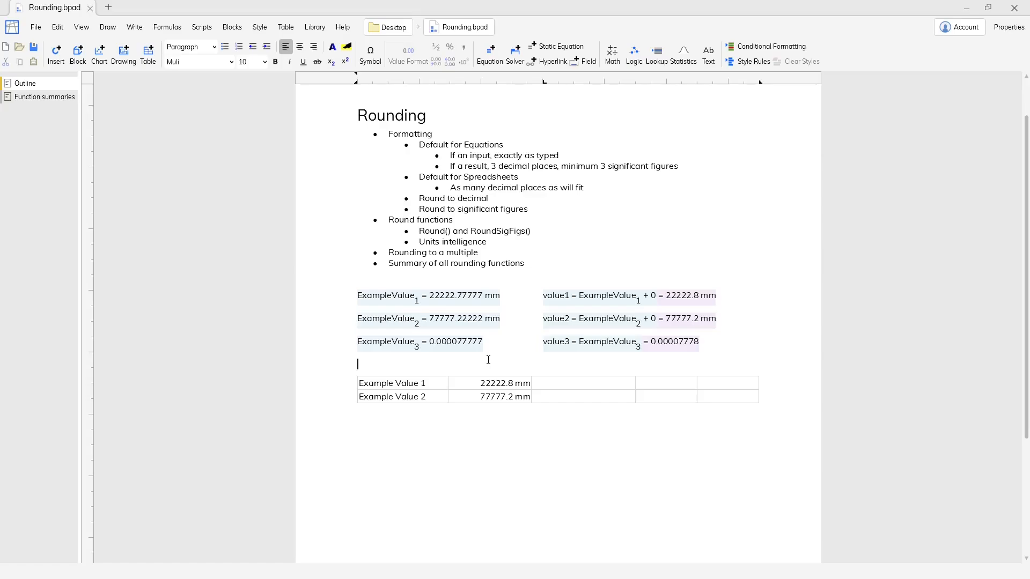
{"action": "type", "text": "="}
{"action": "type", "text": "Round("}
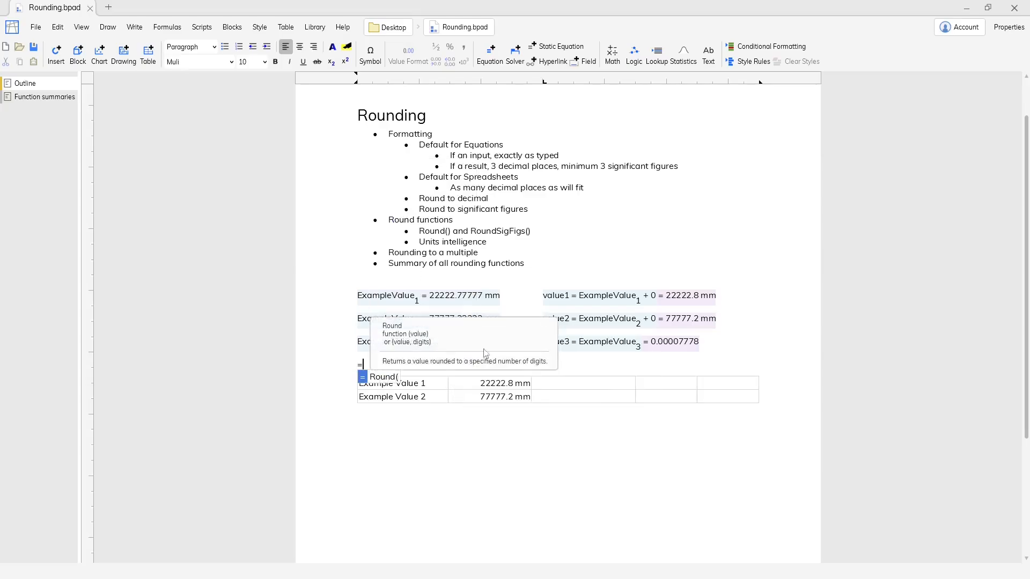
{"action": "left_click", "coordinate": [454, 304]}
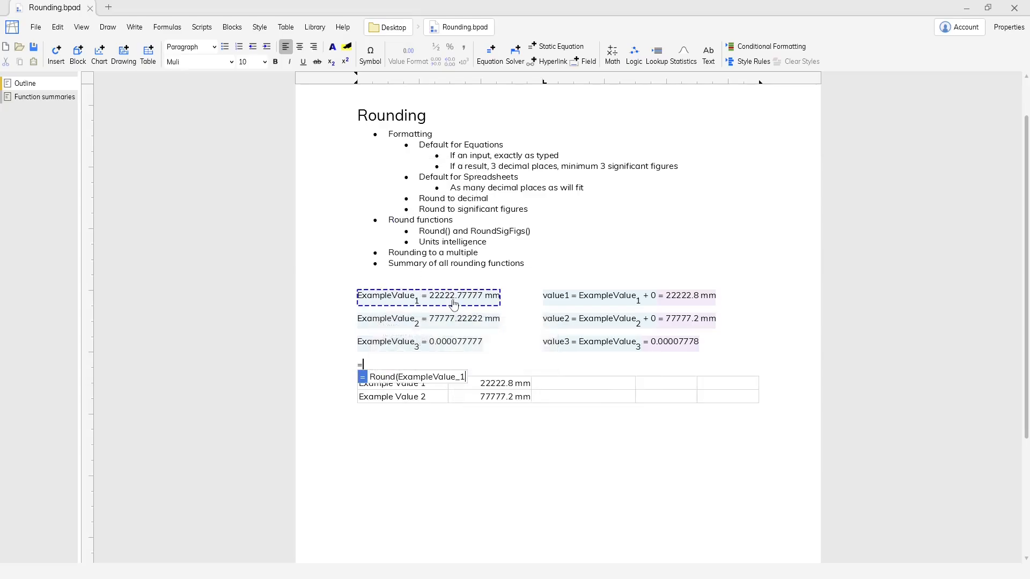
{"action": "type", "text": ")"}
{"action": "key", "text": "Return"}
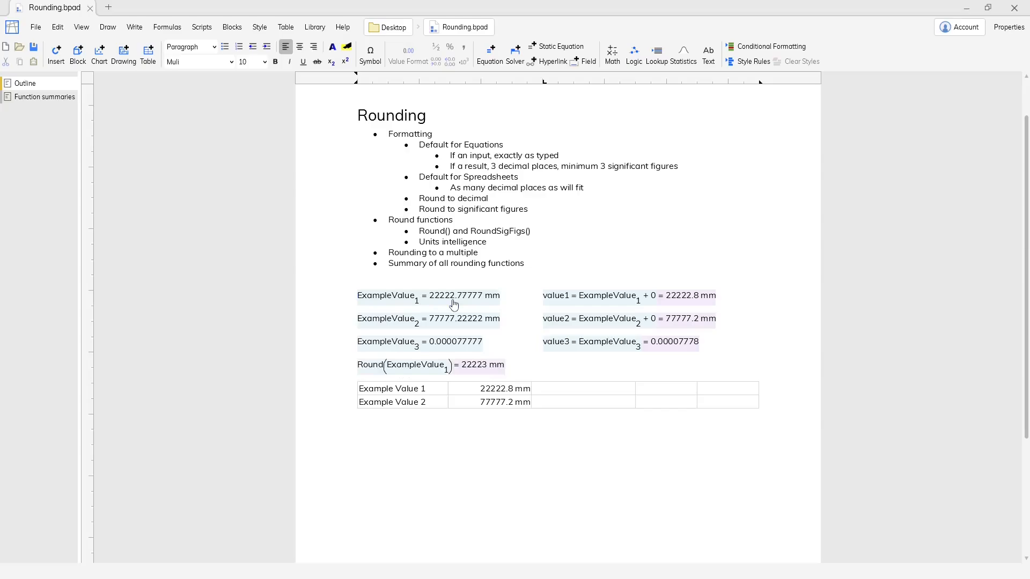
Step: Add a digits argument of 2 to the Round equation, making it Round(ExampleValue_1, 2)
{"action": "double_click", "coordinate": [488, 368]}
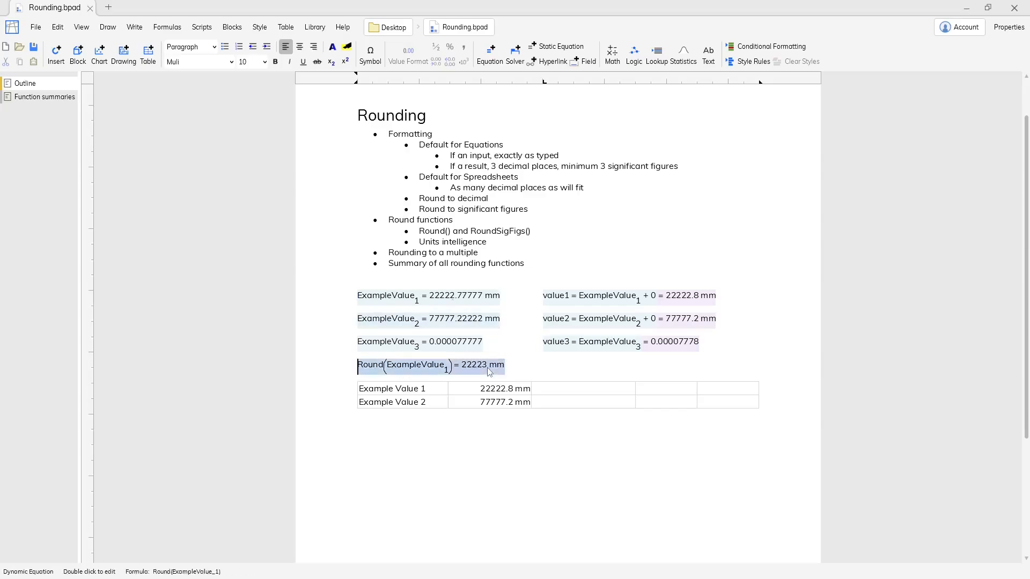
{"action": "left_click", "coordinate": [470, 378]}
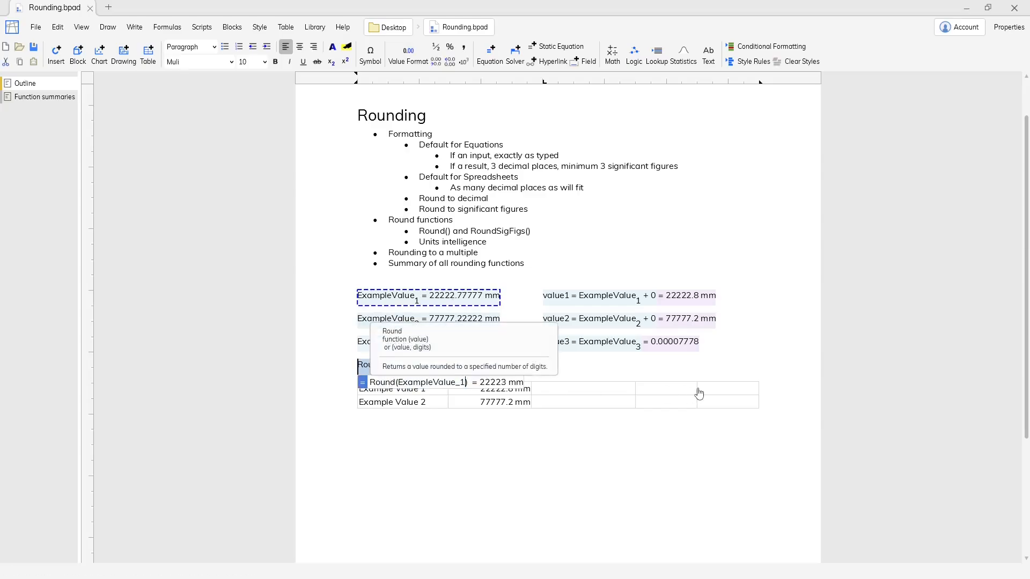
{"action": "type", "text": ", 2"}
{"action": "key", "text": "Return"}
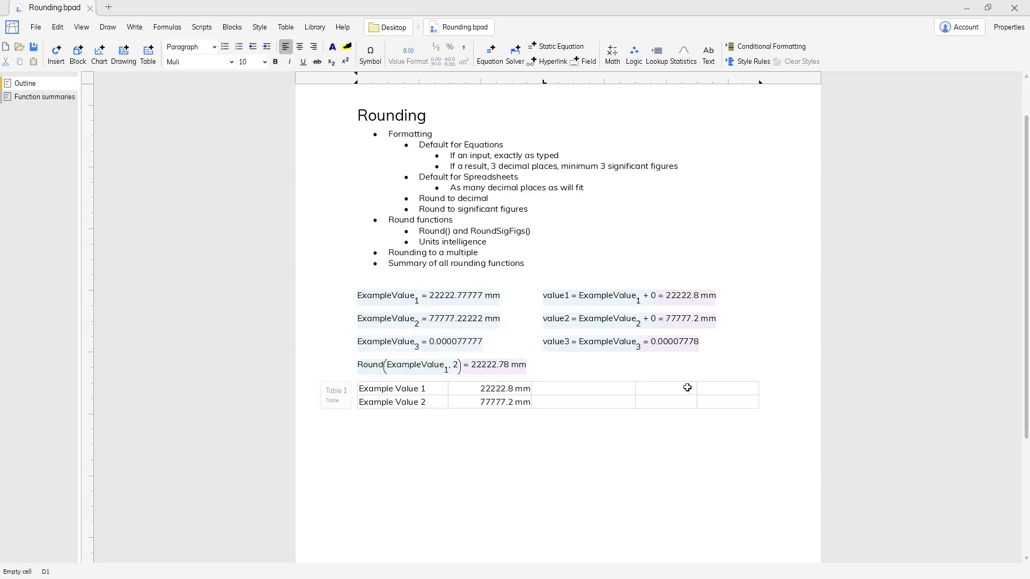
Step: Change the digits argument of the Round equation to -2
{"action": "left_click", "coordinate": [499, 369]}
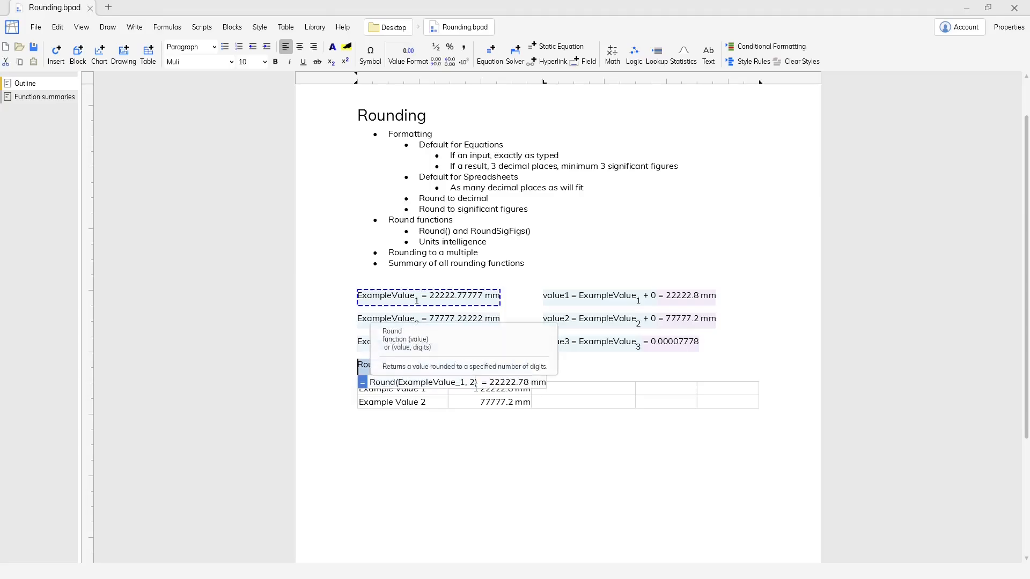
{"action": "type", "text": "-"}
{"action": "key", "text": "Return"}
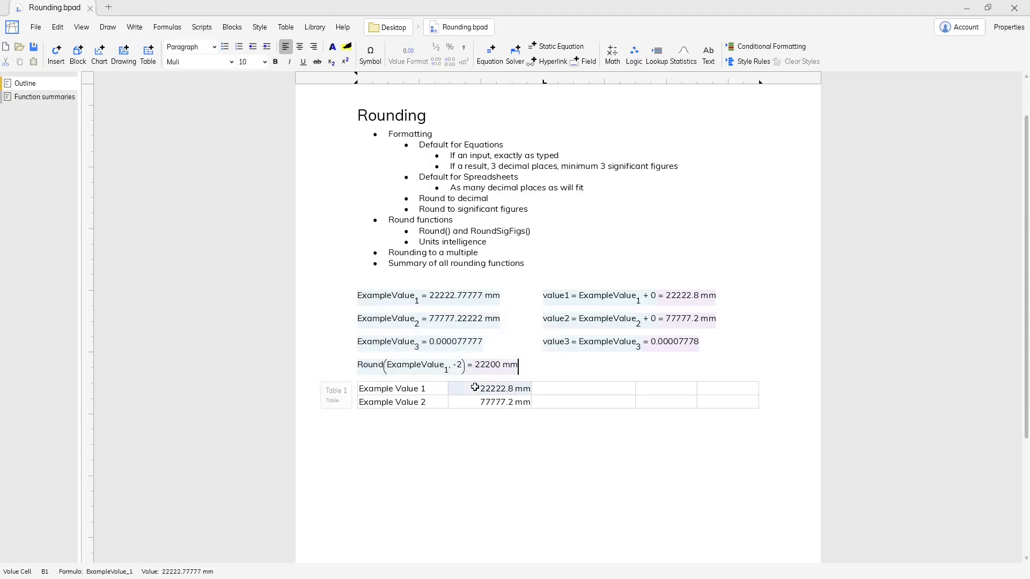
Step: Set the Round equation's digits argument to 4, making it Round(ExampleValue_1, 4)
{"action": "left_click", "coordinate": [472, 369]}
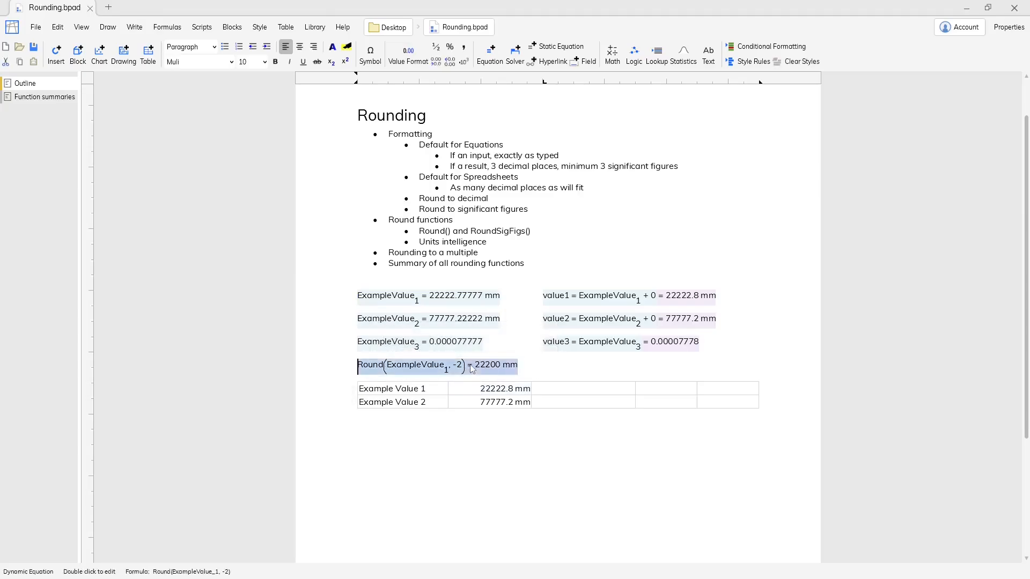
{"action": "double_click", "coordinate": [472, 369]}
{"action": "key", "text": "BackSpace"}
{"action": "key", "text": "BackSpace"}
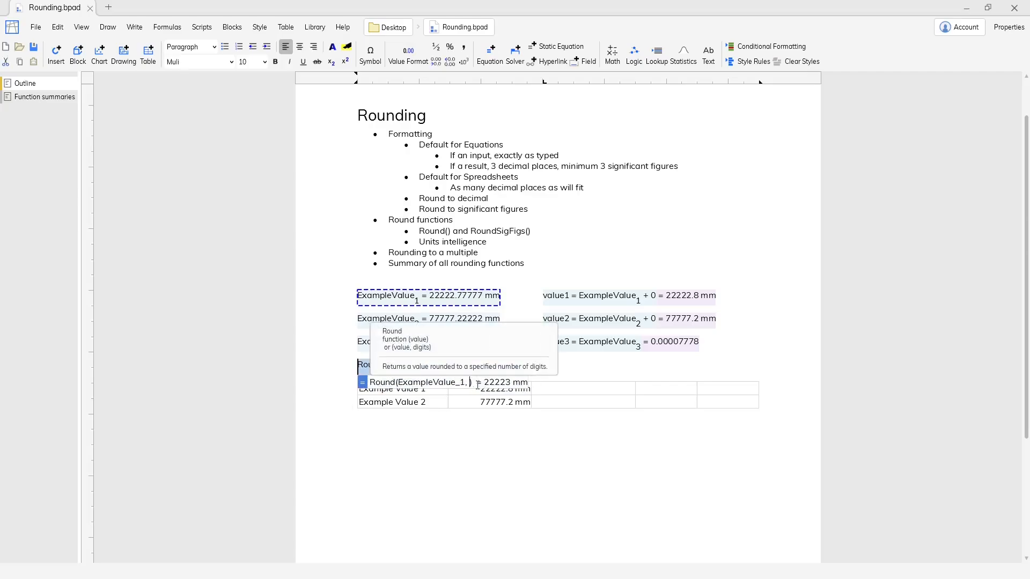
{"action": "type", "text": "4"}
{"action": "key", "text": "Return"}
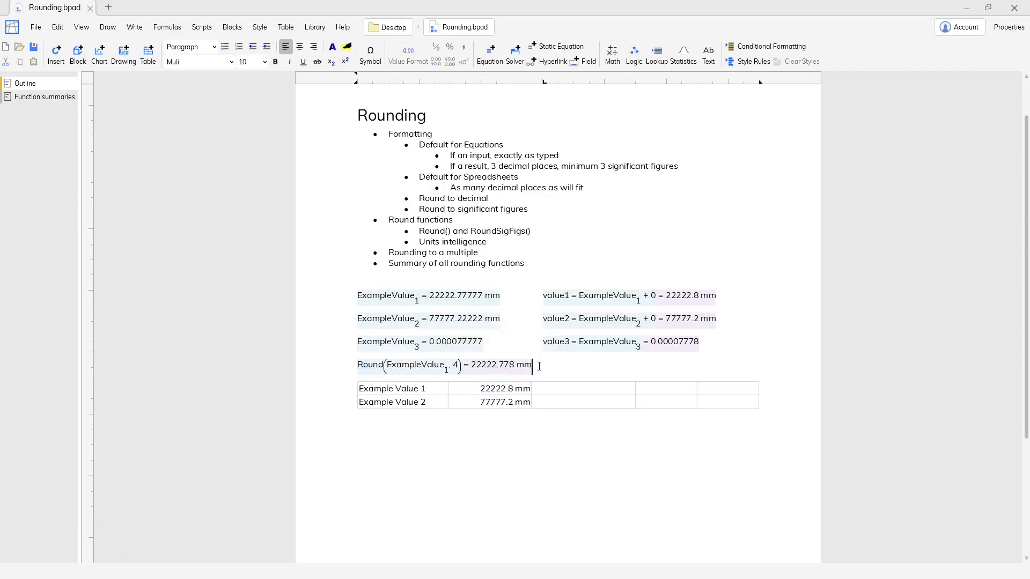
Step: Increase the displayed precision of the Round(ExampleValue_1, 4) result to 10 decimal places
{"action": "left_click", "coordinate": [504, 376]}
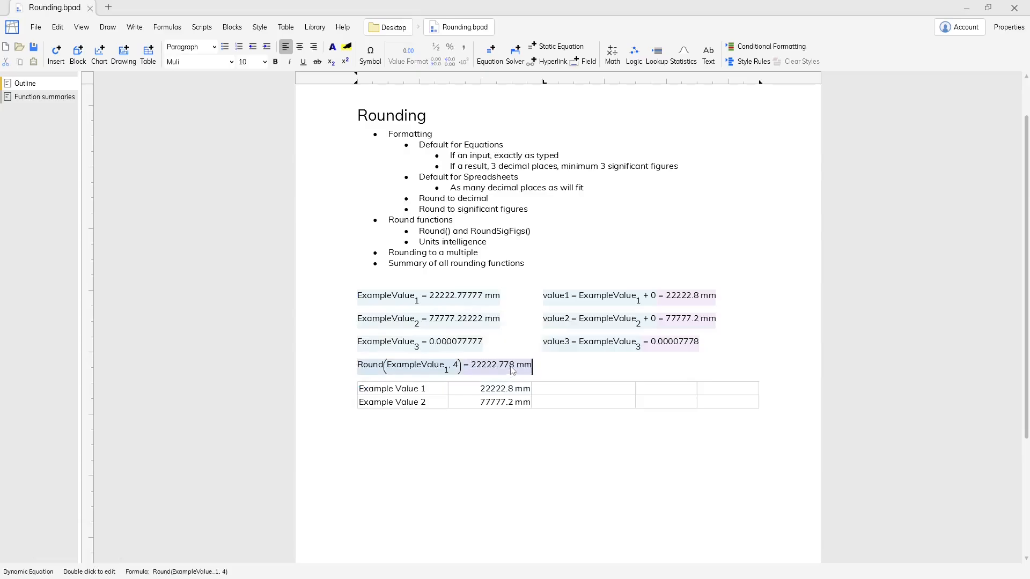
{"action": "left_click", "coordinate": [516, 370]}
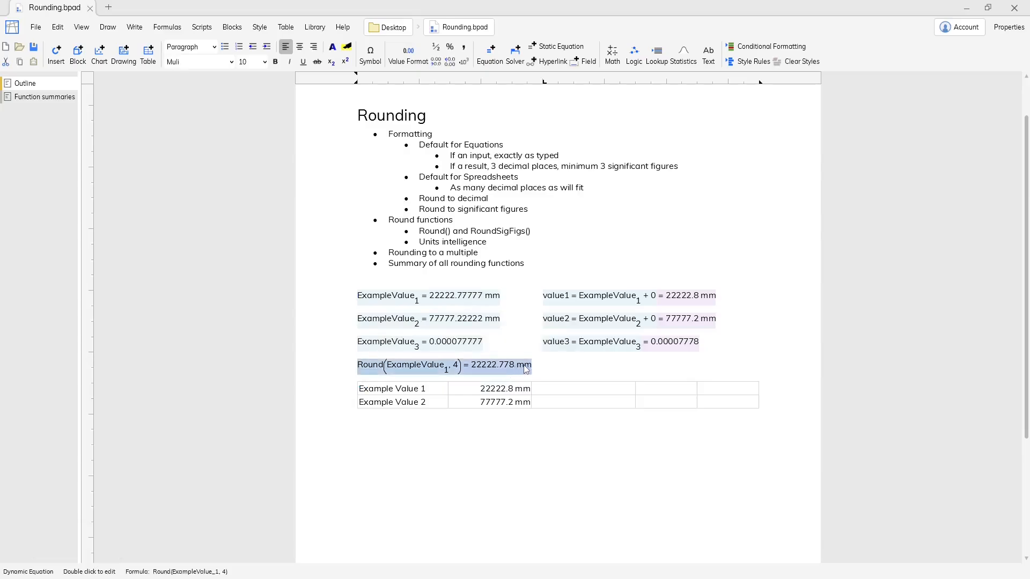
{"action": "left_click", "coordinate": [449, 62]}
{"action": "left_click", "coordinate": [449, 61]}
{"action": "left_click", "coordinate": [450, 62]}
{"action": "left_click", "coordinate": [449, 62]}
{"action": "left_click", "coordinate": [449, 61]}
{"action": "left_click", "coordinate": [449, 62]}
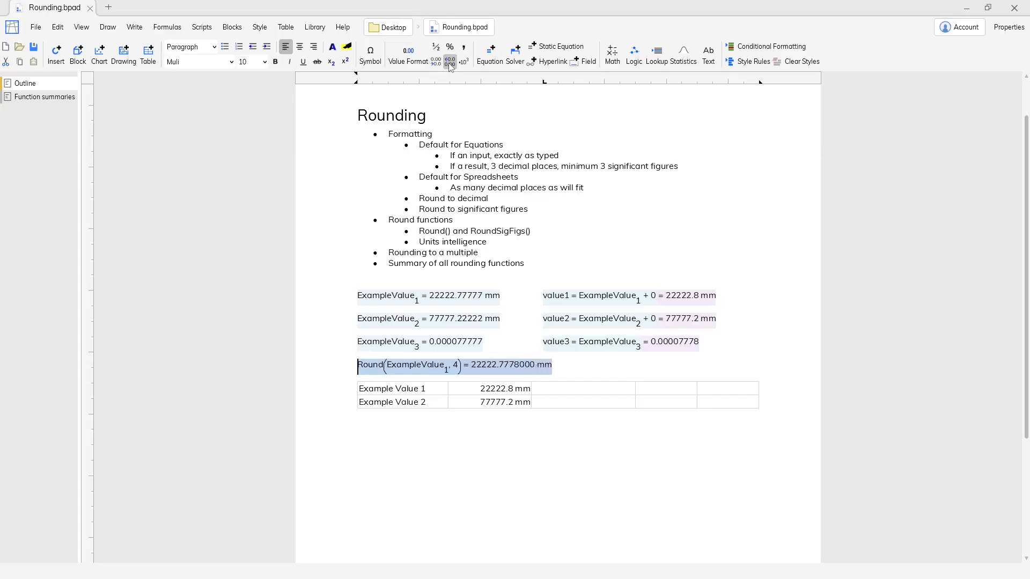
{"action": "left_click", "coordinate": [449, 62]}
{"action": "left_click", "coordinate": [449, 61]}
{"action": "left_click", "coordinate": [449, 62]}
Step: Add the equation RoundSigFigs(ExampleValue_1, 2) on a new line below the Round equation
{"action": "left_click", "coordinate": [586, 362]}
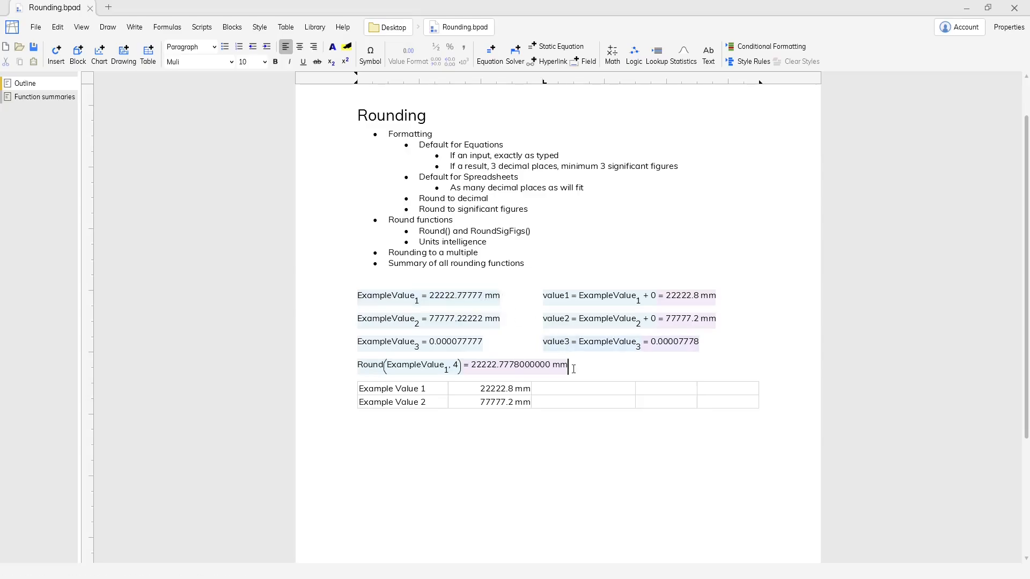
{"action": "key", "text": "Return"}
{"action": "type", "text": "="}
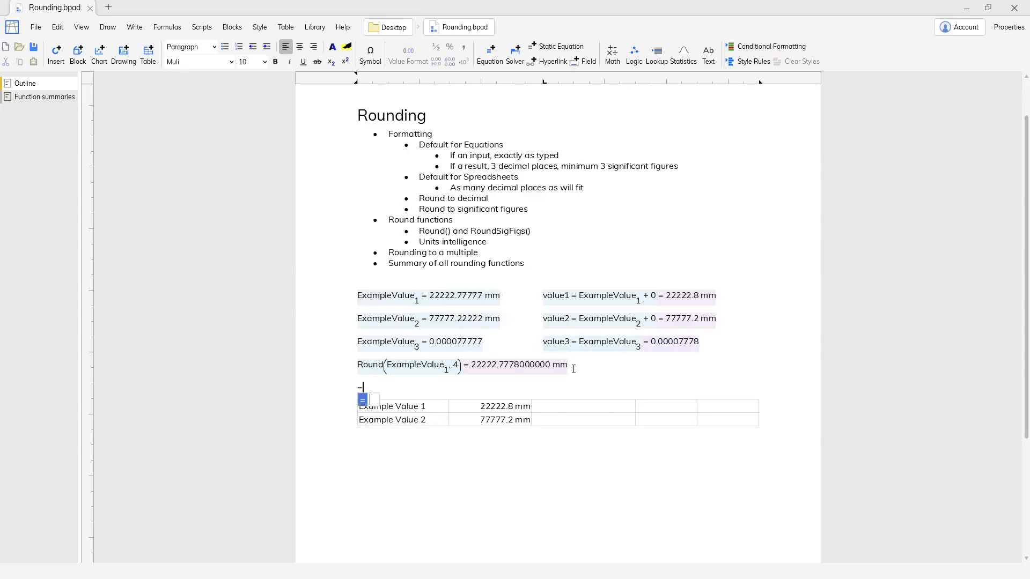
{"action": "type", "text": "RoundSig"}
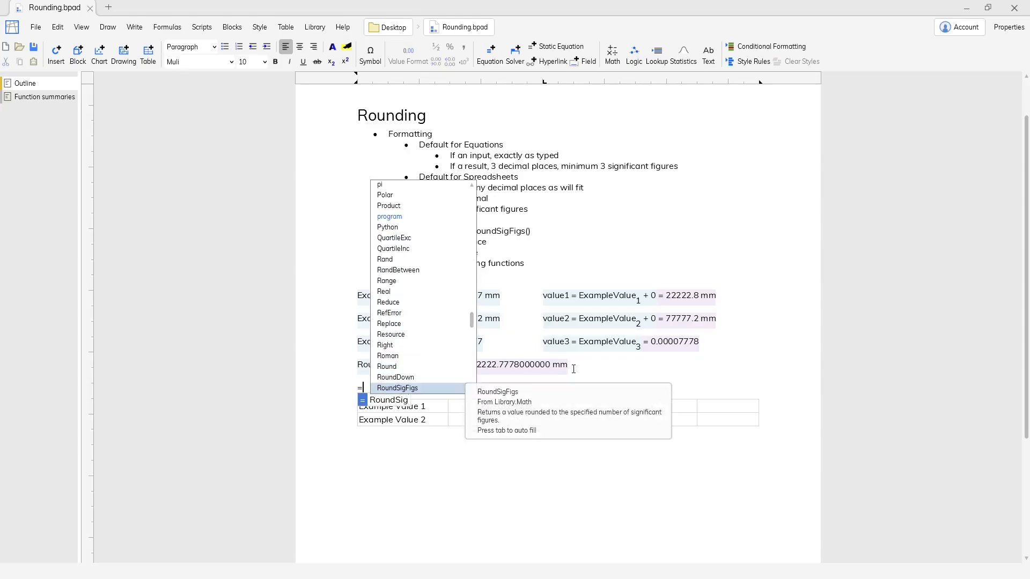
{"action": "key", "text": "Tab"}
{"action": "type", "text": "("}
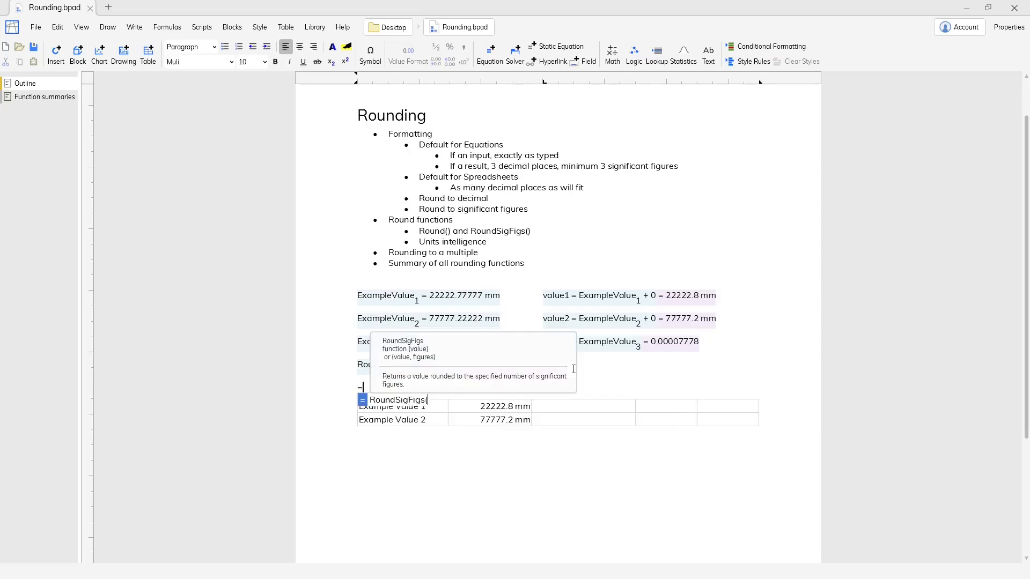
{"action": "left_click", "coordinate": [452, 305]}
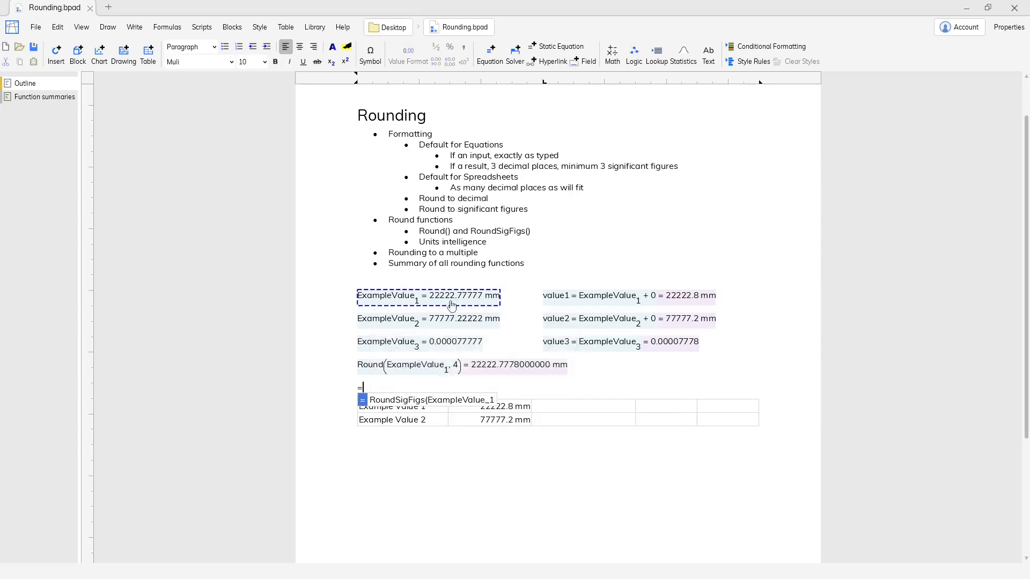
{"action": "type", "text": ",2)"}
{"action": "key", "text": "Return"}
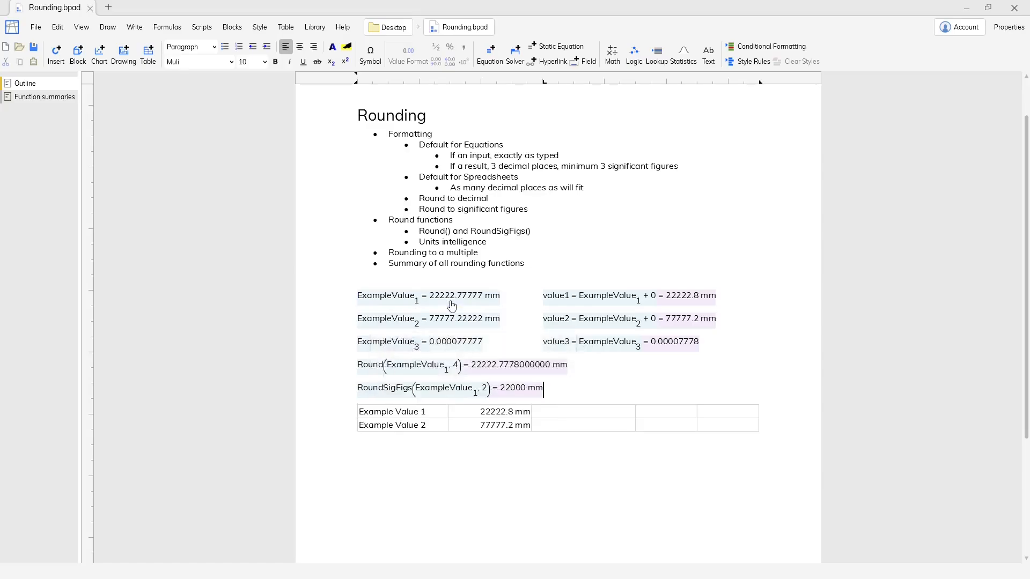
Step: Change the figures argument of the RoundSigFigs equation to 4
{"action": "key", "text": "Left"}
{"action": "key", "text": "F2"}
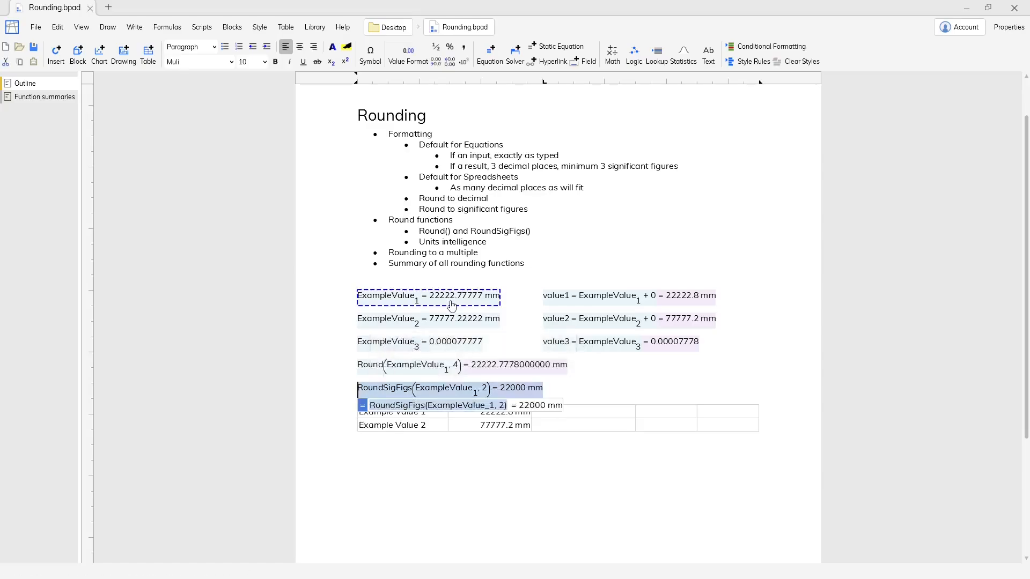
{"action": "key", "text": "Right"}
{"action": "key", "text": "Left"}
{"action": "type", "text": "4"}
{"action": "key", "text": "Return"}
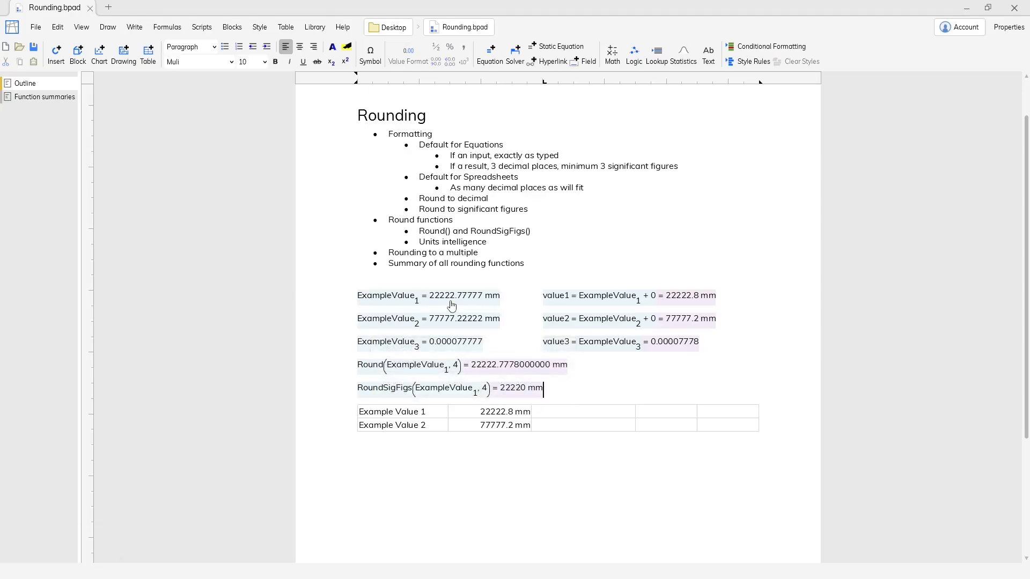
Step: Add the equation Round(ExampleValue_1 to m) on a new line below the RoundSigFigs equation
{"action": "key", "text": "Return"}
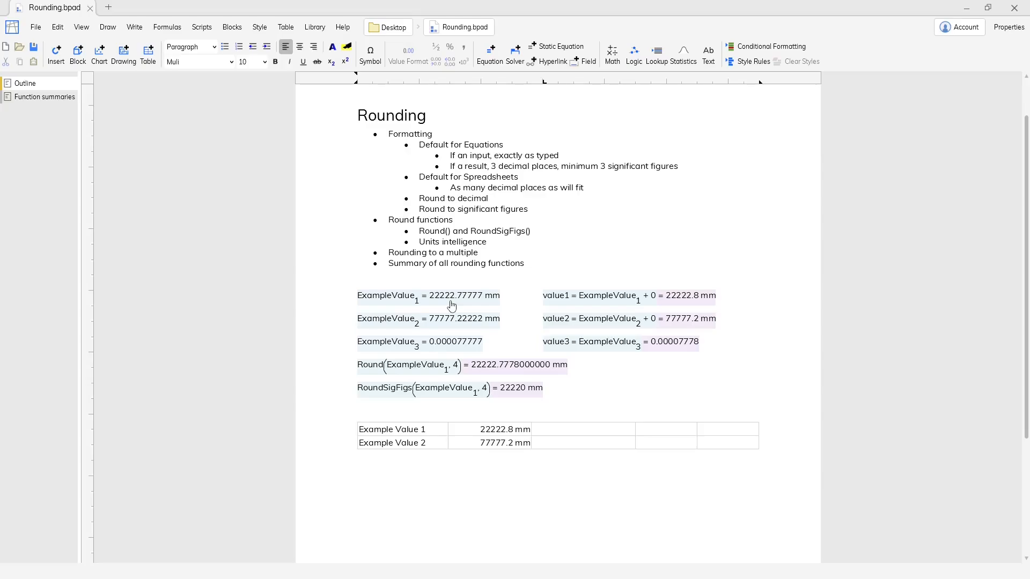
{"action": "type", "text": "="}
{"action": "type", "text": "Round("}
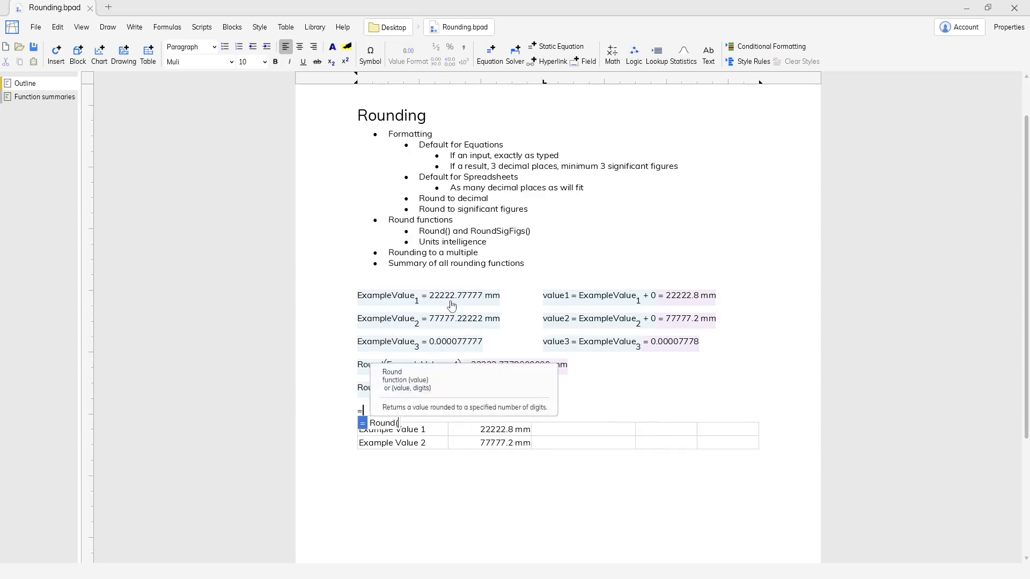
{"action": "left_click", "coordinate": [452, 304]}
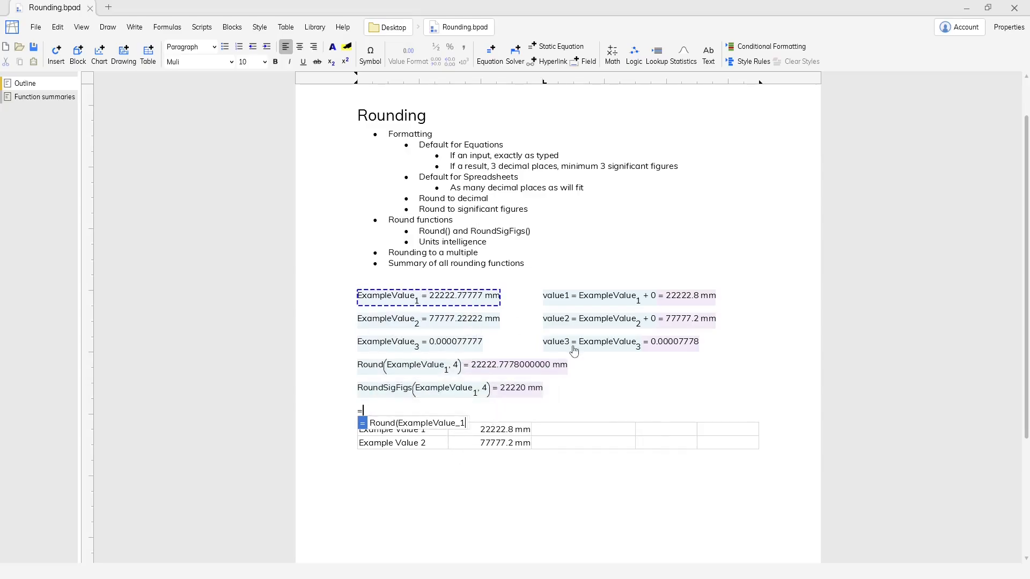
{"action": "type", "text": "to m)"}
{"action": "key", "text": "Return"}
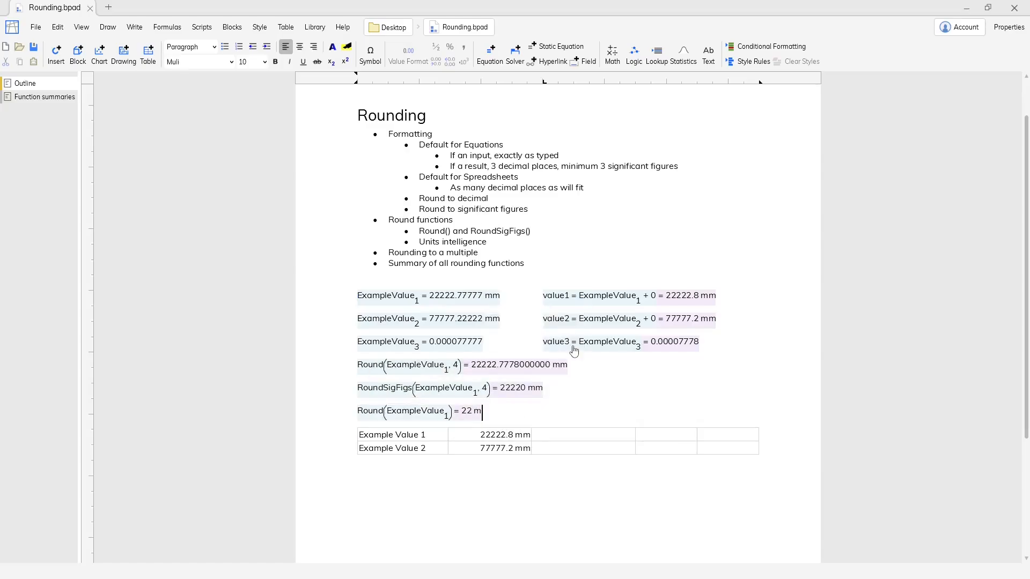
Step: Add another equation, Round(ExampleValue_1), without a unit conversion, on a new line below the metre-based one
{"action": "key", "text": "Return"}
{"action": "type", "text": "="}
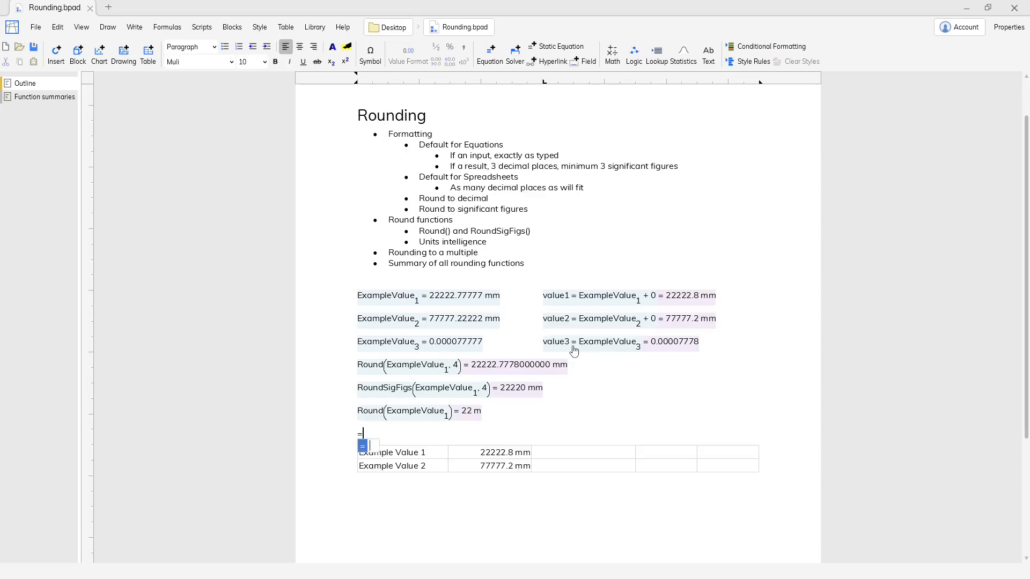
{"action": "type", "text": "Round("}
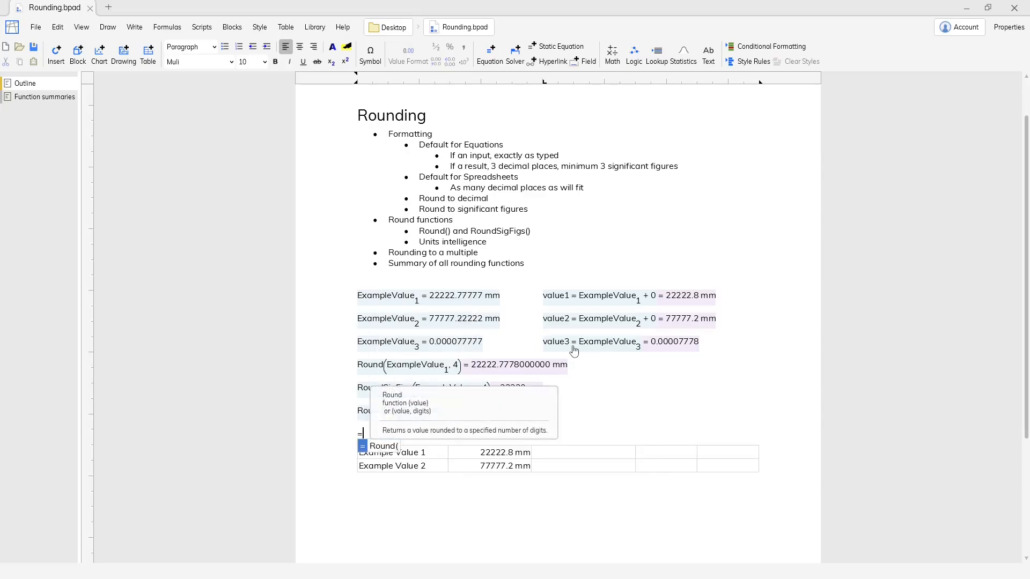
{"action": "left_click", "coordinate": [486, 300]}
{"action": "type", "text": ")"}
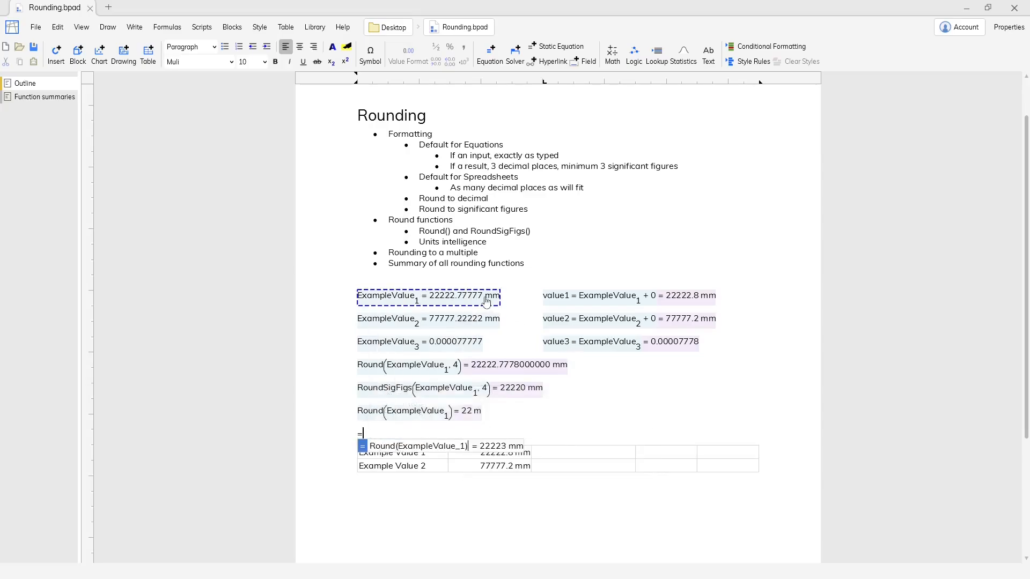
{"action": "key", "text": "Return"}
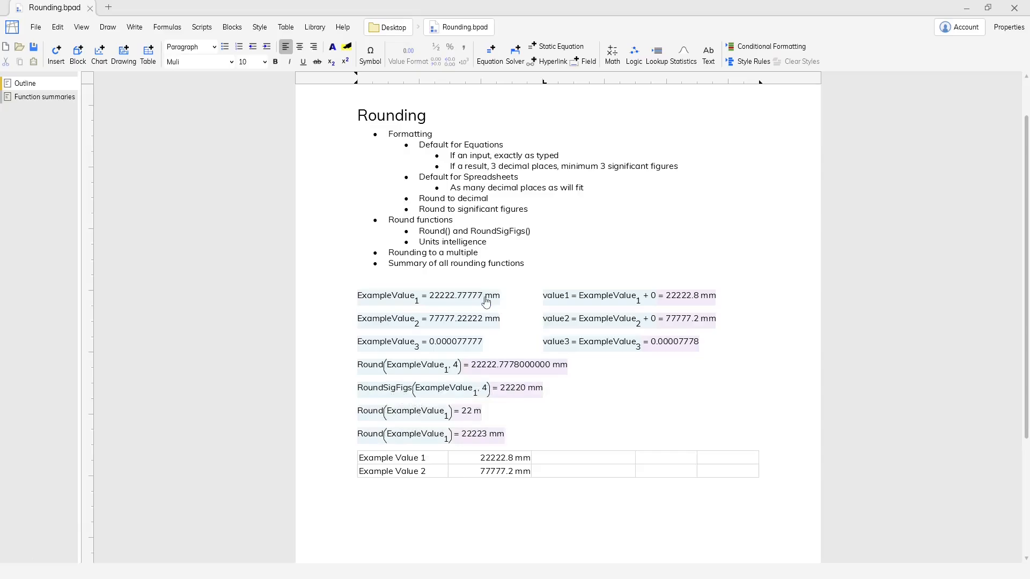
Step: Convert the metre-rounded equation's result to millimetres by appending "to mm" after Round(ExampleValue_1 to m)
{"action": "left_click", "coordinate": [452, 417]}
{"action": "double_click", "coordinate": [452, 416]}
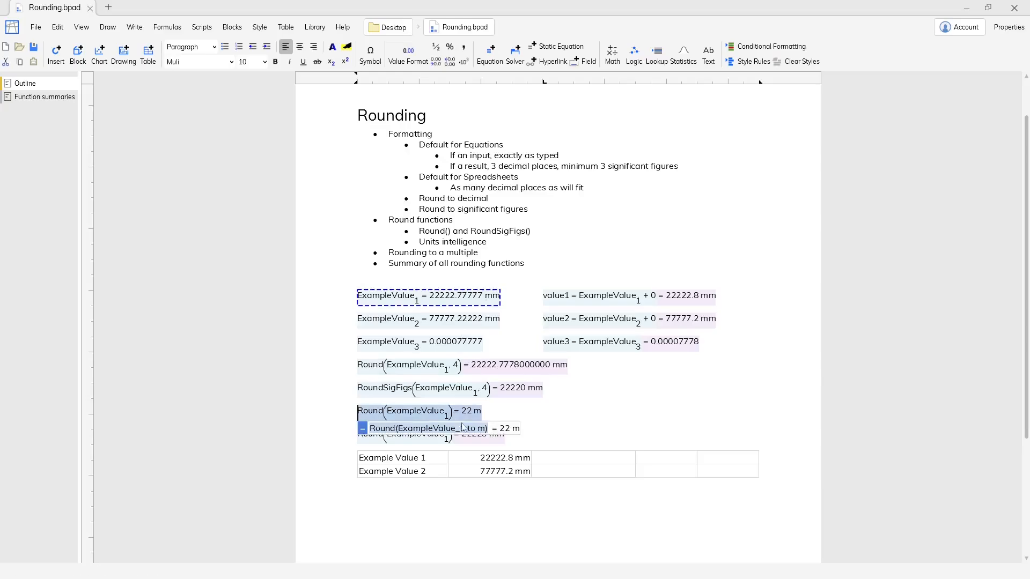
{"action": "left_click", "coordinate": [493, 427]}
{"action": "type", "text": "to mm"}
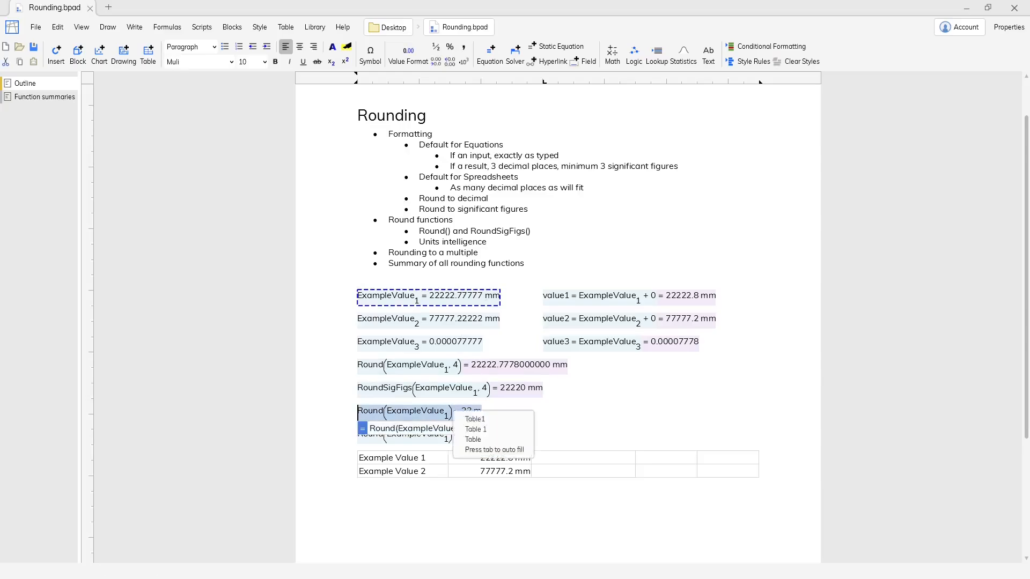
{"action": "key", "text": "Return"}
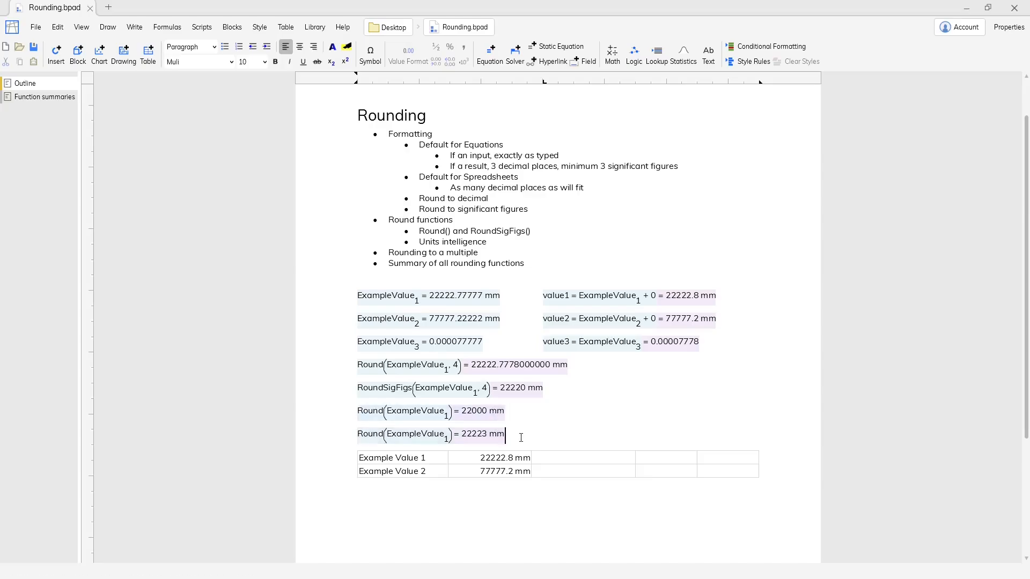
Step: Add the equation Round(5.222 ft to in) on a new line above the table
{"action": "key", "text": "Return"}
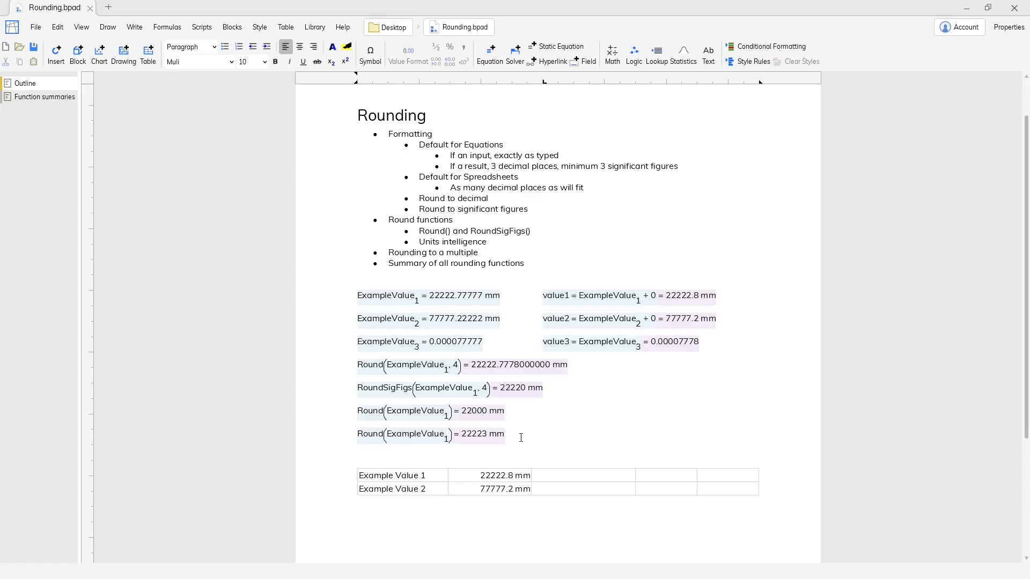
{"action": "scroll", "coordinate": [520, 437], "scroll_direction": "down", "scroll_amount": 3}
{"action": "type", "text": "="}
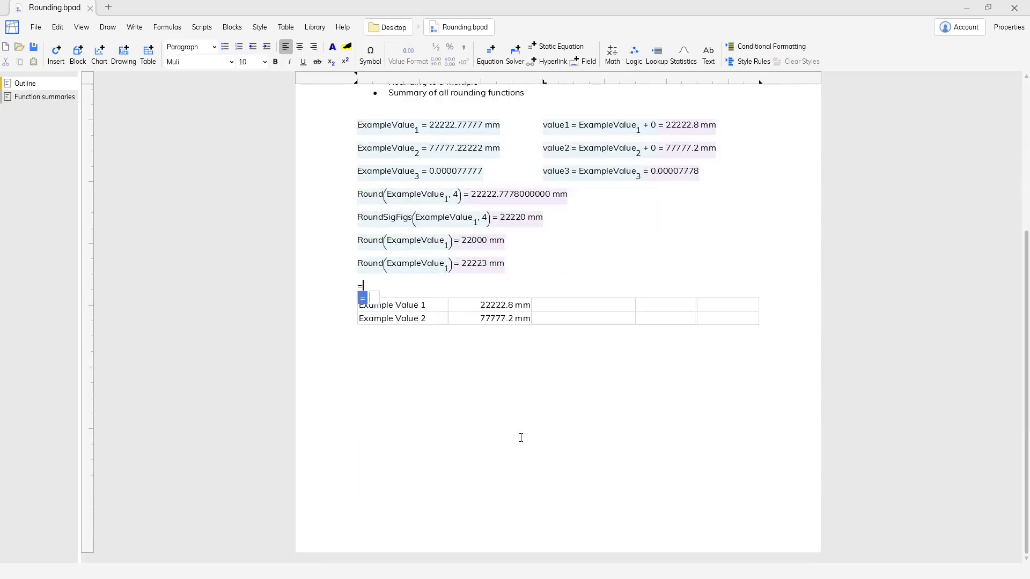
{"action": "type", "text": "Round("}
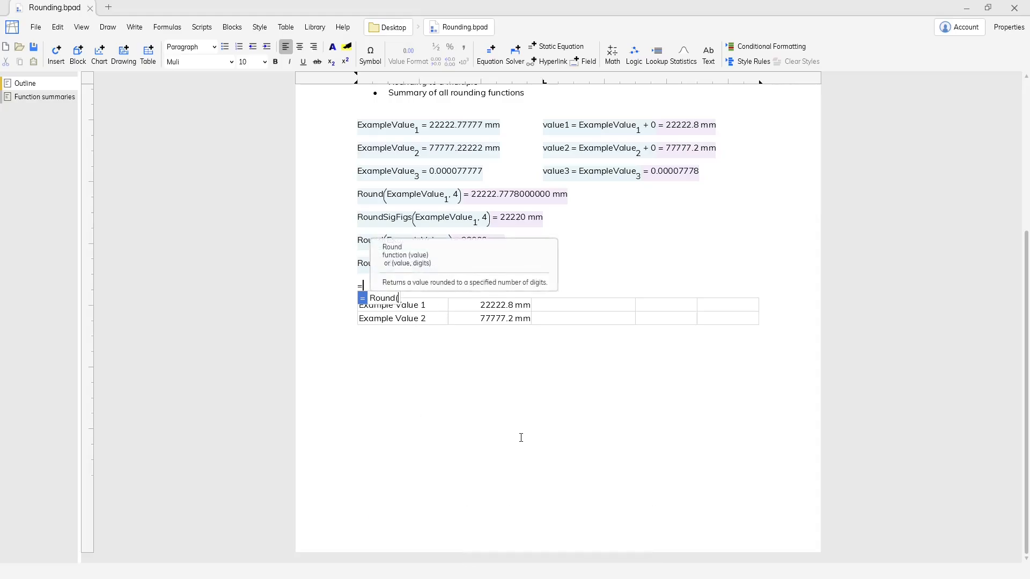
{"action": "type", "text": "5.222 ft to in"}
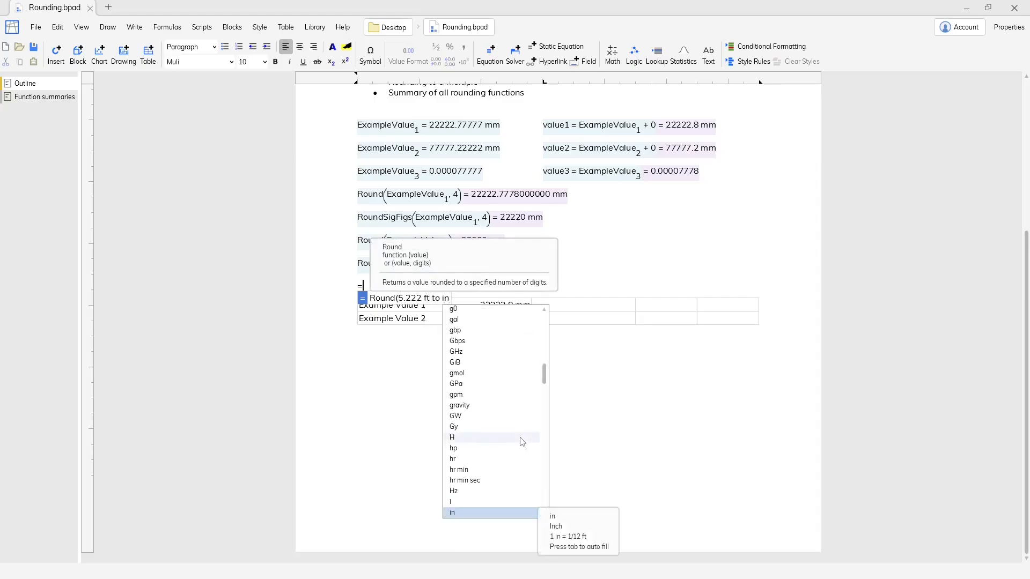
{"action": "key", "text": "Return"}
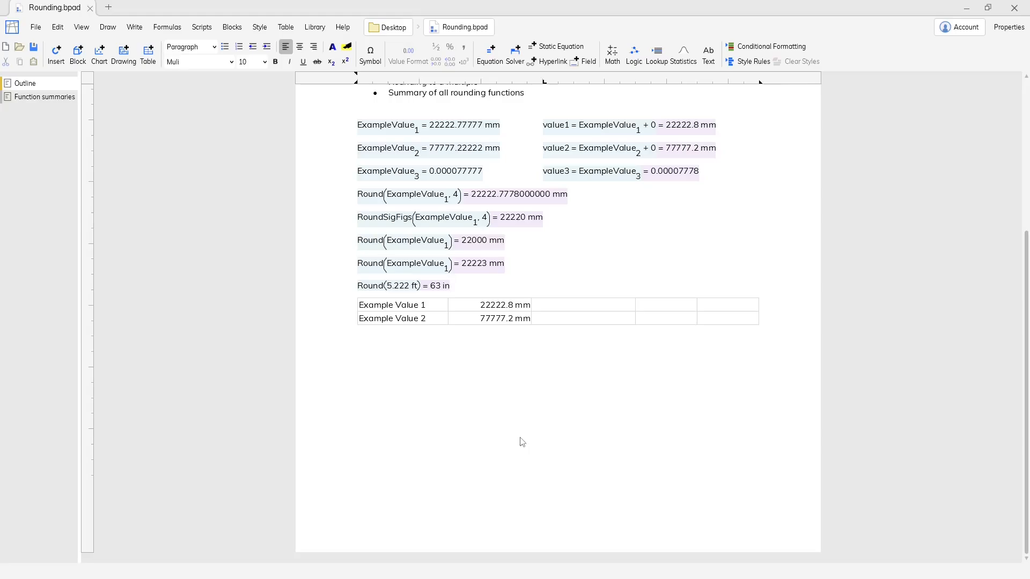
Step: Add the equation Floor(ExampleValue_1, 0.25) on a new line below the feet-to-inches rounding
{"action": "key", "text": "Return"}
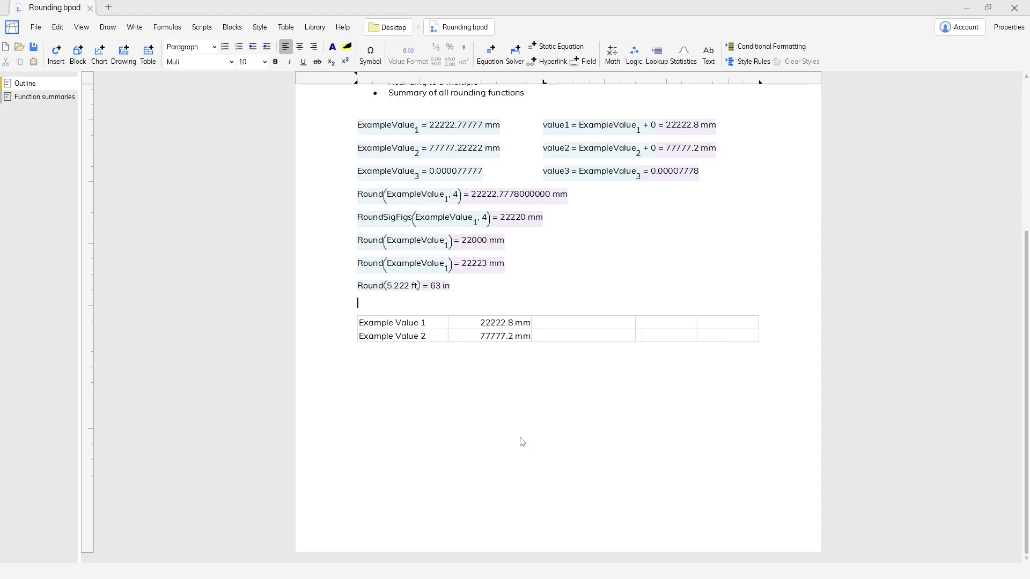
{"action": "type", "text": "=Floor"}
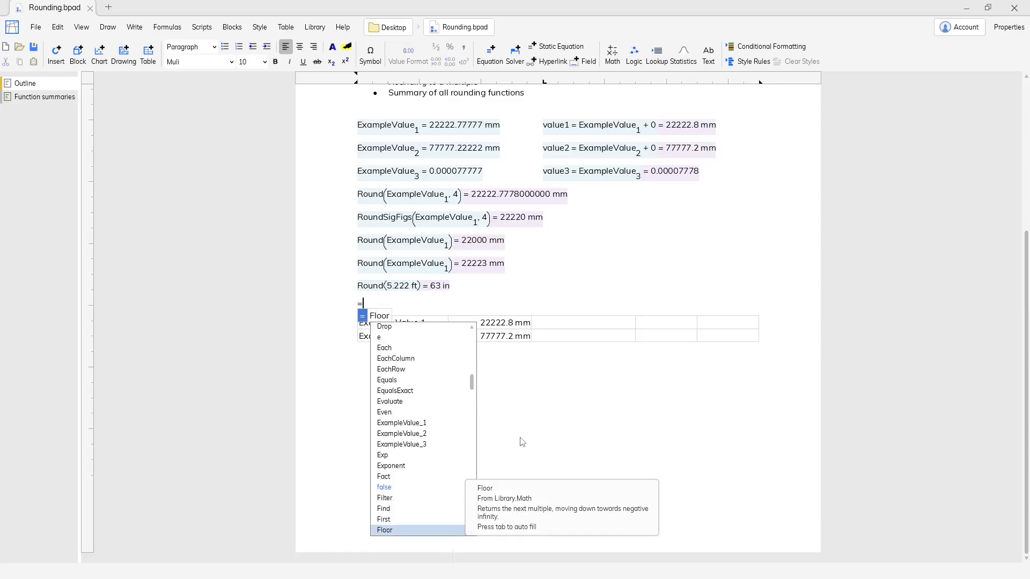
{"action": "key", "text": "Tab"}
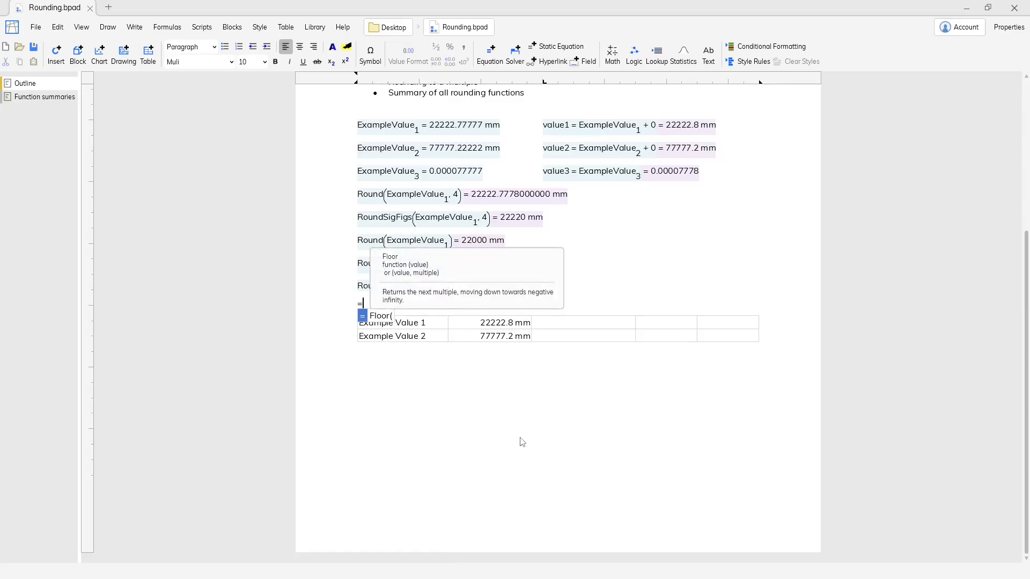
{"action": "scroll", "coordinate": [521, 440], "scroll_direction": "up", "scroll_amount": 1}
{"action": "left_click", "coordinate": [436, 195]}
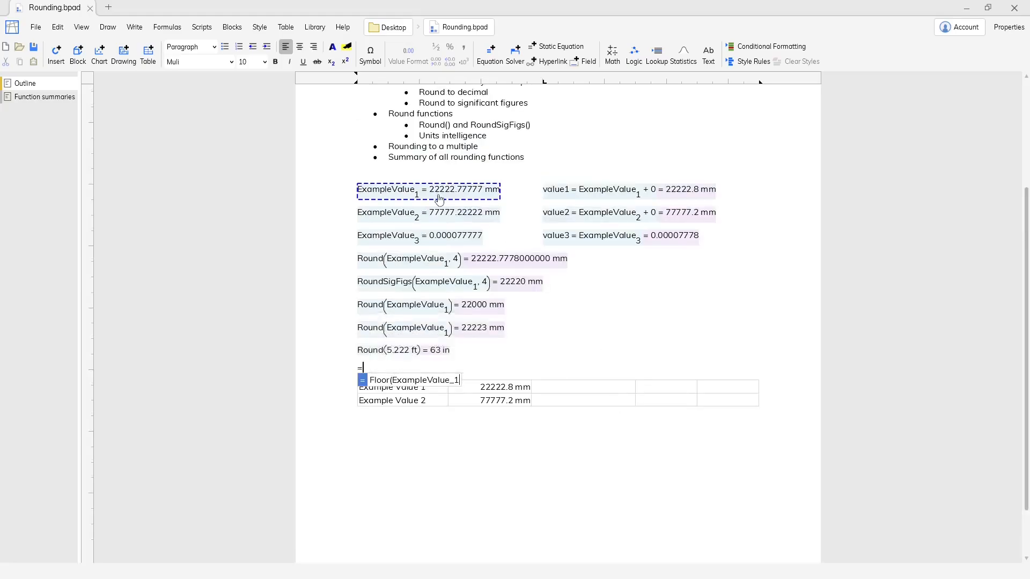
{"action": "type", "text": ", "}
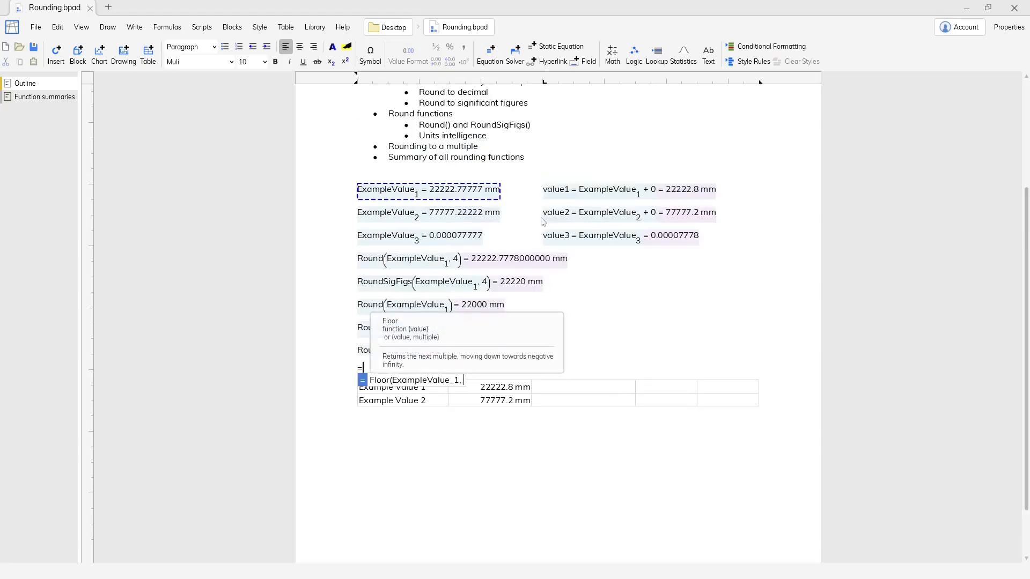
{"action": "type", "text": "0.25)"}
{"action": "key", "text": "Return"}
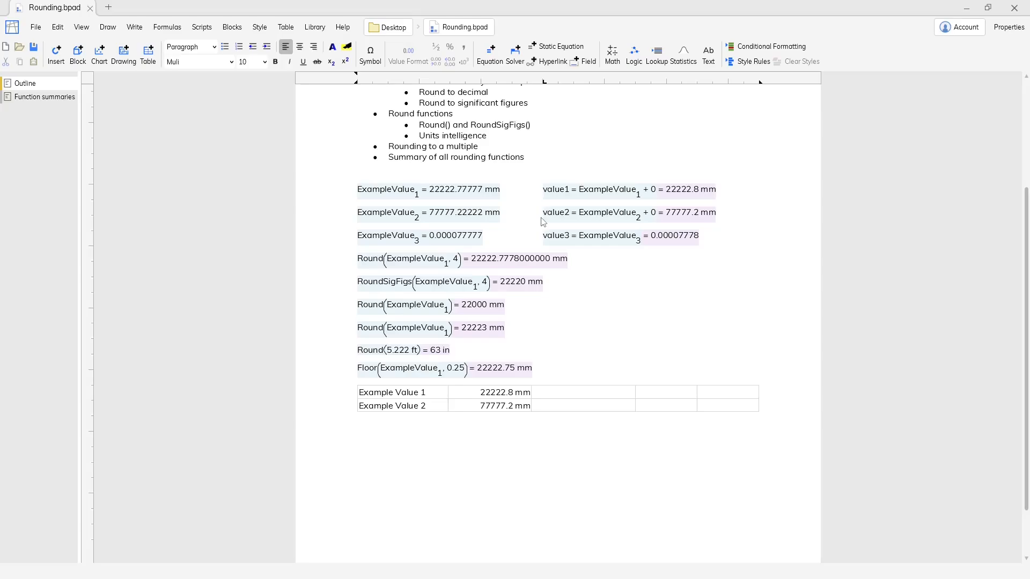
Step: Add the equation Ceiling(ExampleValue_1, 0.25) beside the Floor equation on the same line
{"action": "key", "text": "Tab"}
{"action": "type", "text": "=Ceiling("}
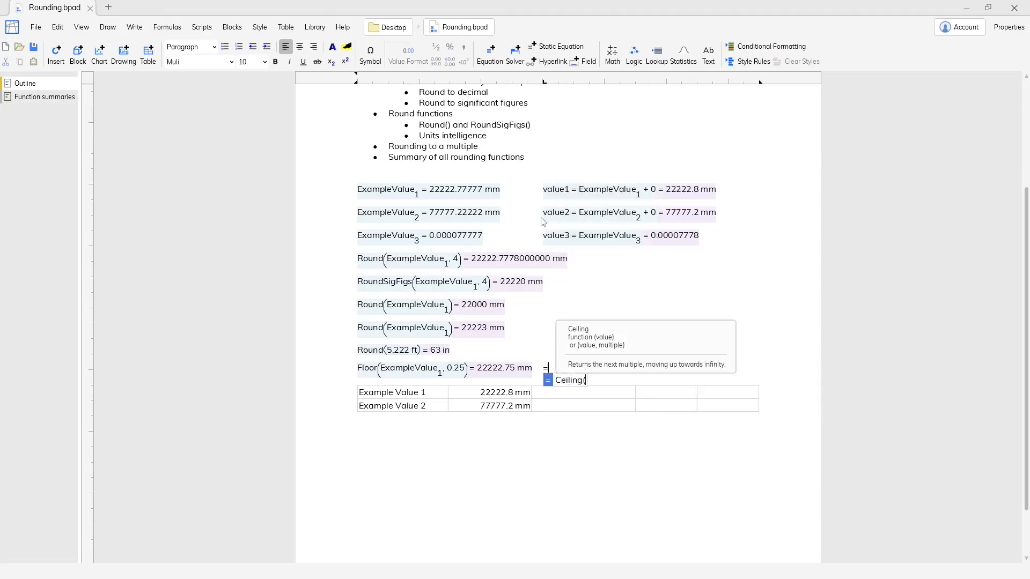
{"action": "left_click", "coordinate": [441, 194]}
{"action": "type", "text": ", "}
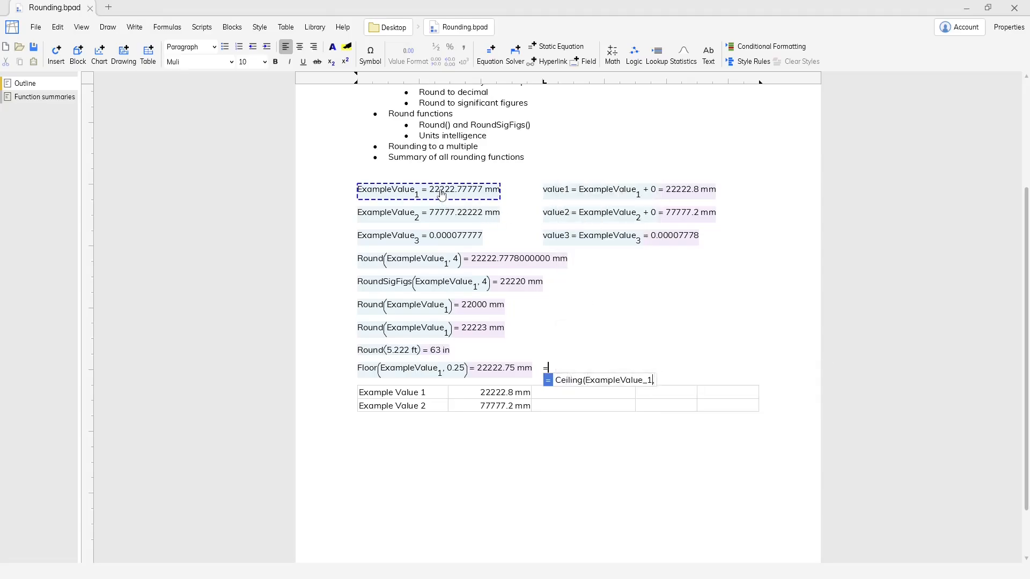
{"action": "type", "text": "0.25"}
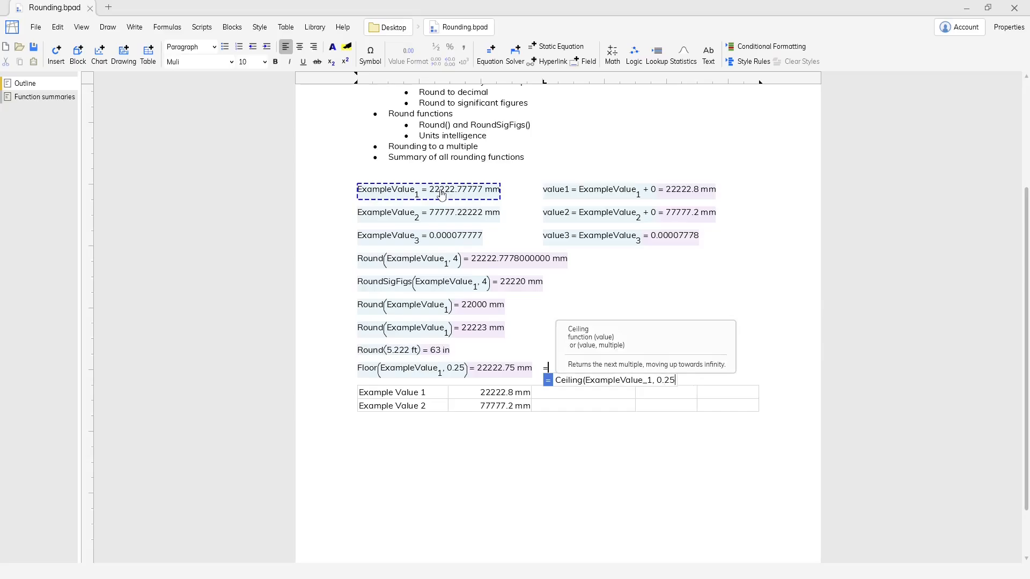
{"action": "type", "text": ")"}
{"action": "key", "text": "Return"}
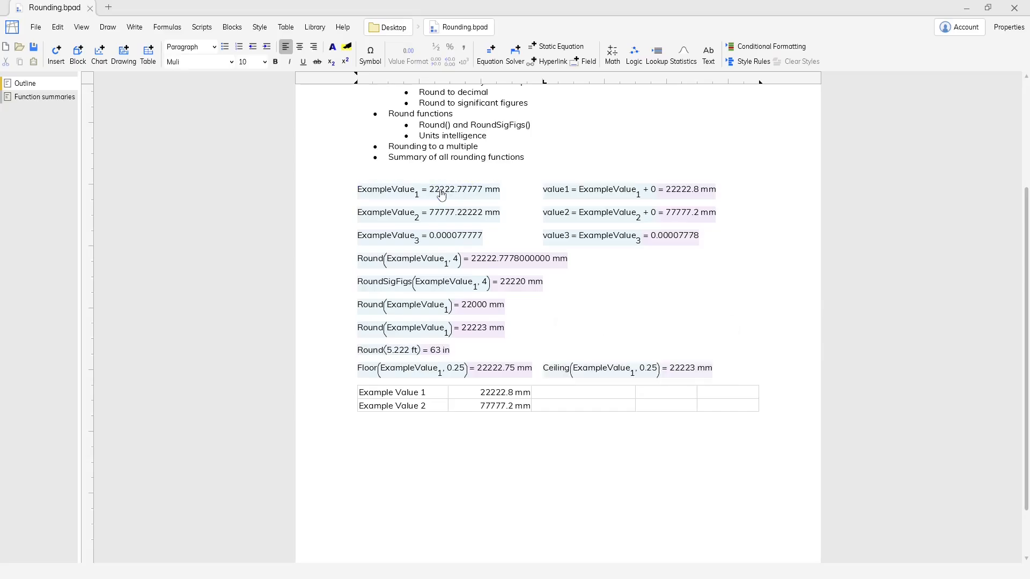
Step: Change the multiple in the Ceiling equation to 12
{"action": "key", "text": "Left"}
{"action": "key", "text": "Return"}
{"action": "key", "text": "Right"}
{"action": "key", "text": "Left"}
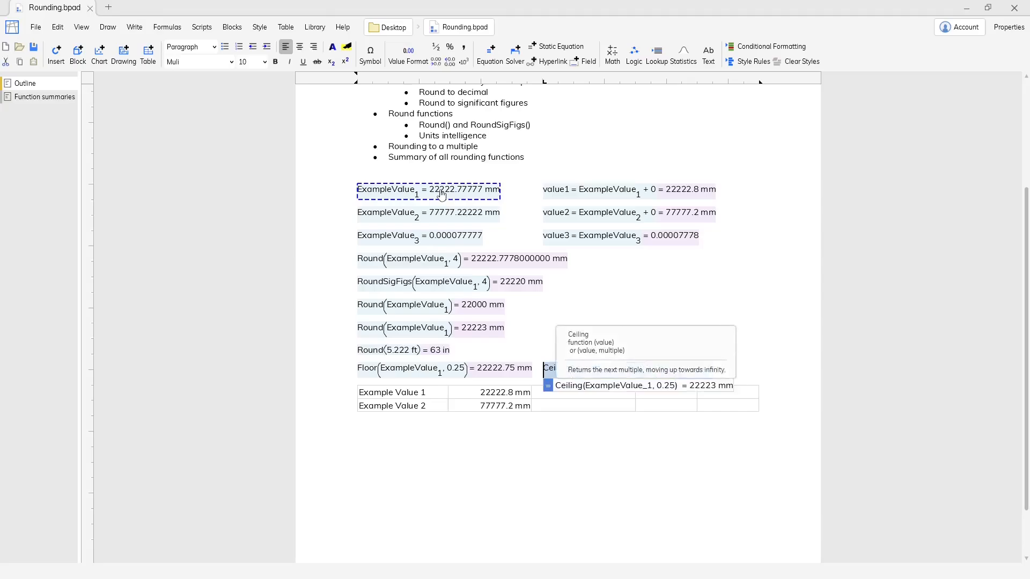
{"action": "key", "text": "BackSpace"}
{"action": "key", "text": "BackSpace"}
{"action": "key", "text": "BackSpace"}
{"action": "key", "text": "BackSpace"}
{"action": "type", "text": "3"}
{"action": "key", "text": "BackSpace"}
{"action": "type", "text": "12"}
{"action": "key", "text": "Return"}
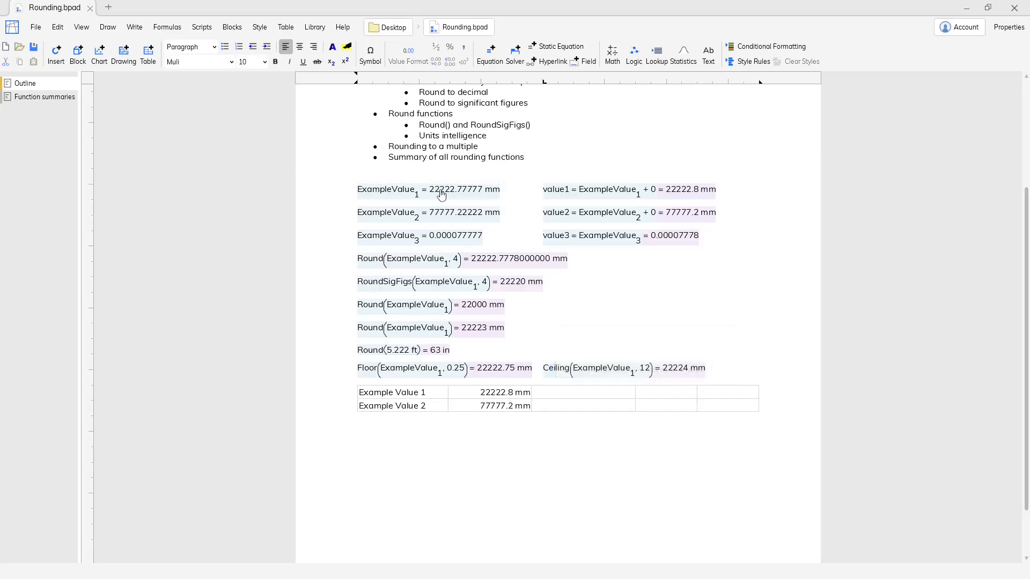
Step: Add the equation Round(ExampleValue_1/0.25)*0.25 on a new line below the Floor and Ceiling equations
{"action": "key", "text": "Return"}
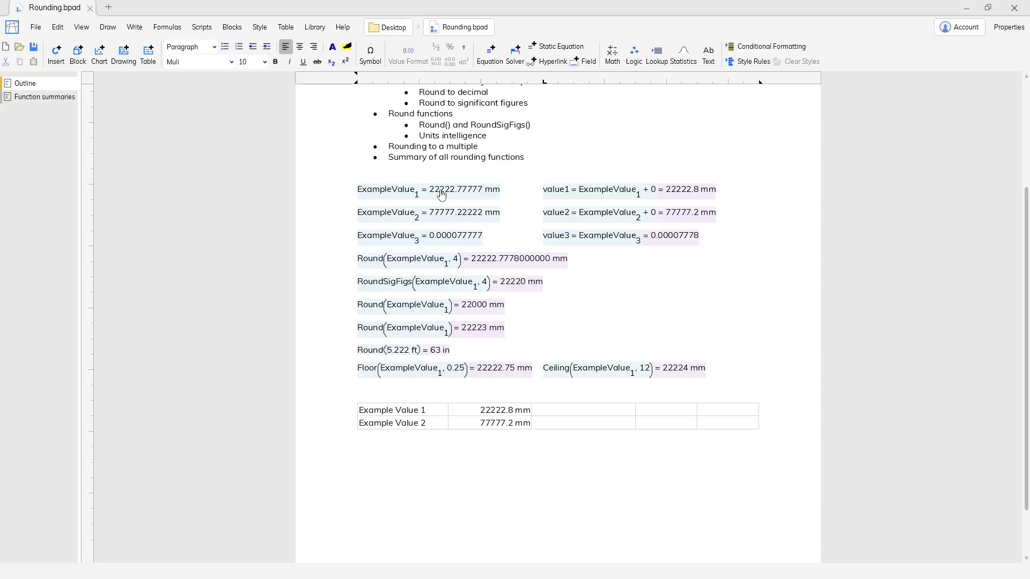
{"action": "type", "text": "=Round"}
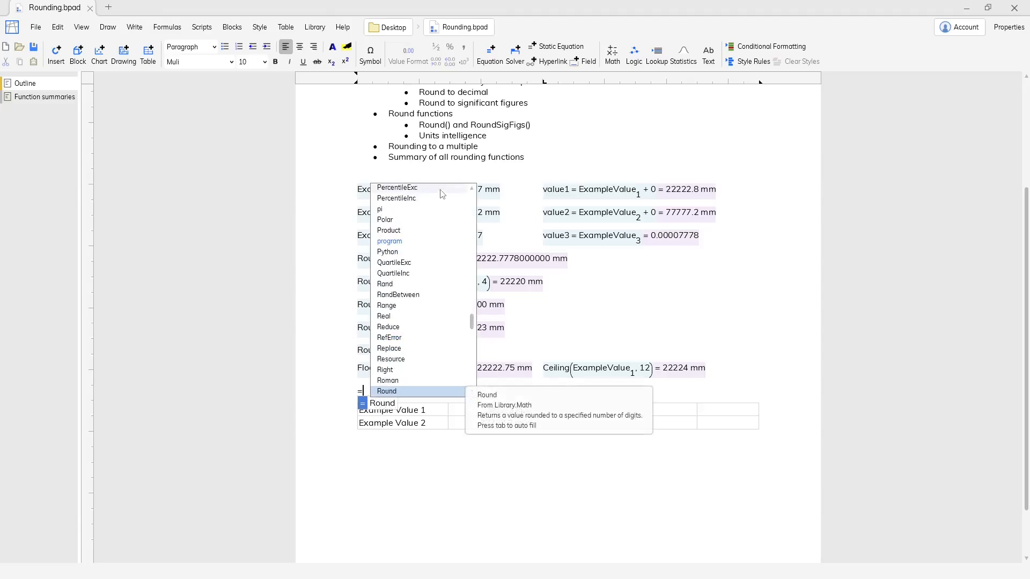
{"action": "key", "text": "Tab"}
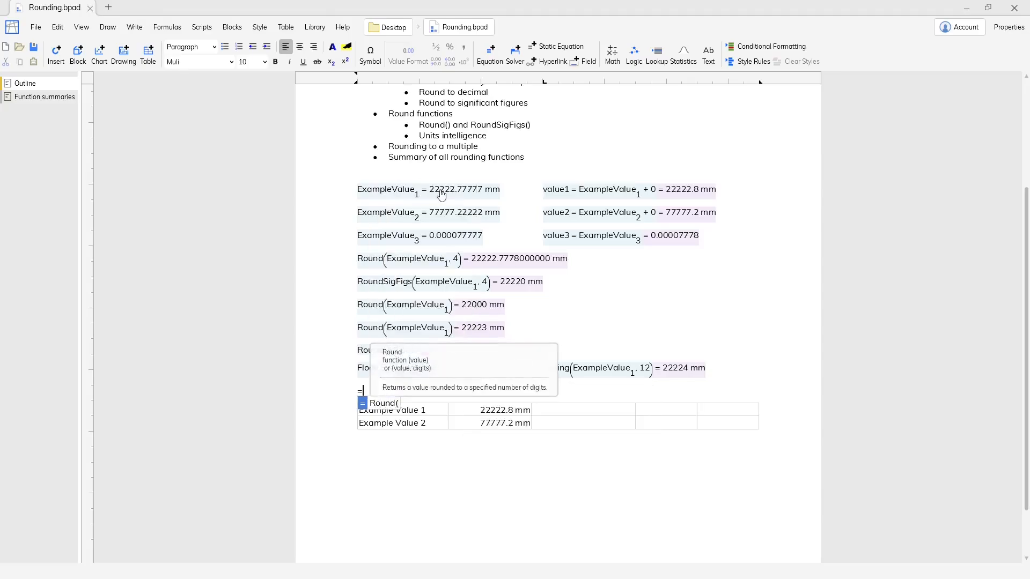
{"action": "left_click", "coordinate": [441, 194]}
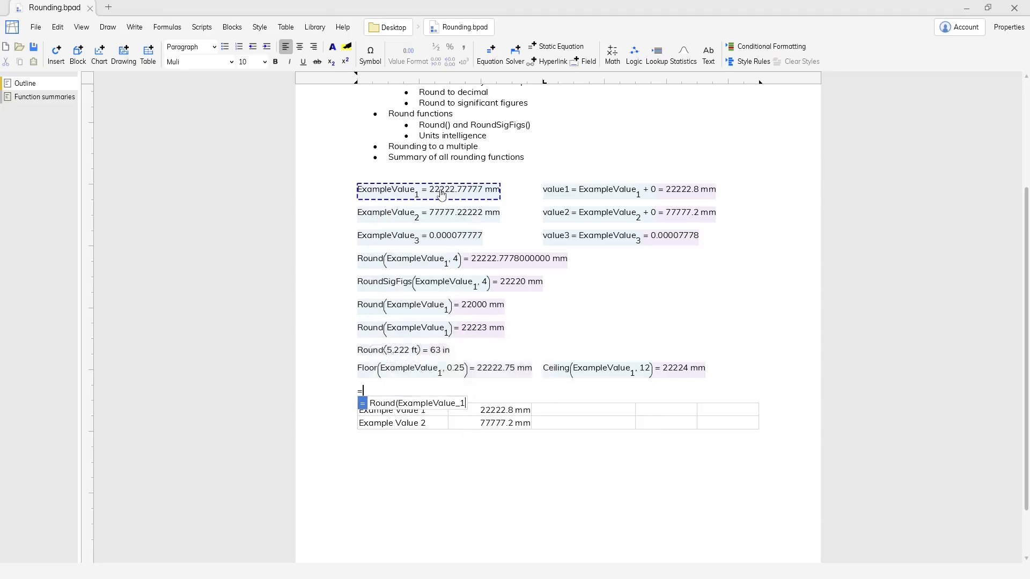
{"action": "type", "text": "/0.2"}
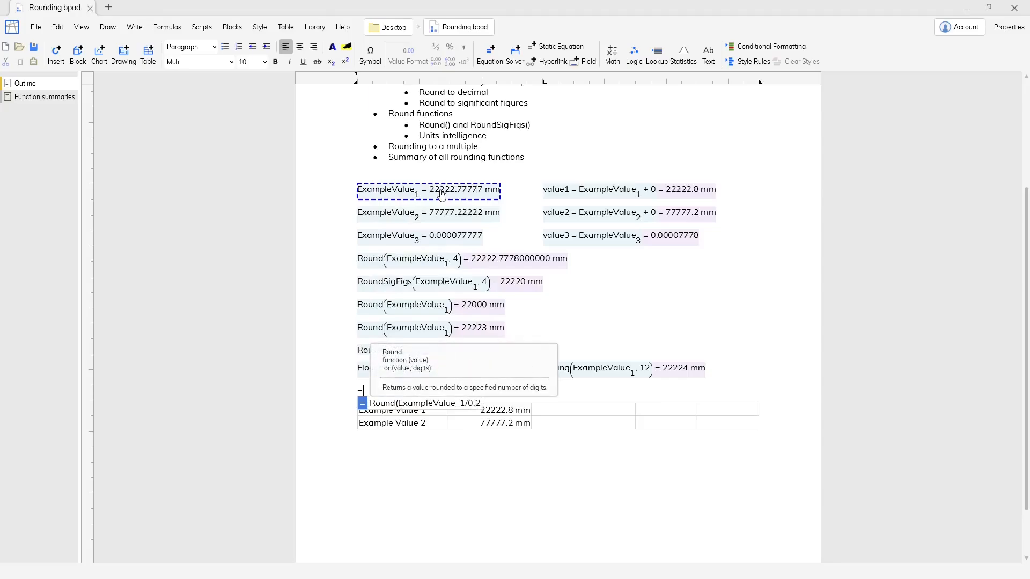
{"action": "type", "text": "5)"}
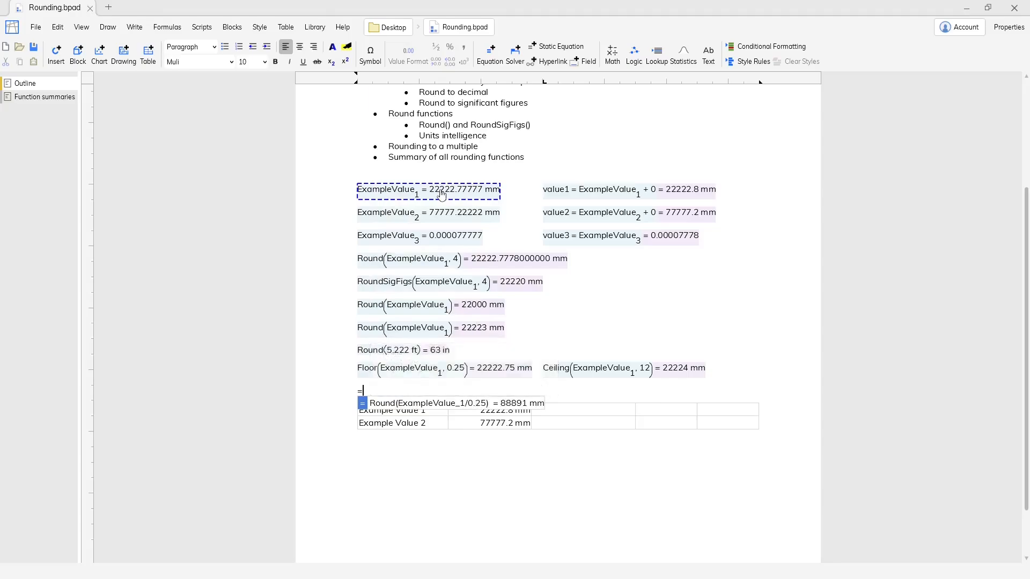
{"action": "type", "text": "*0.25"}
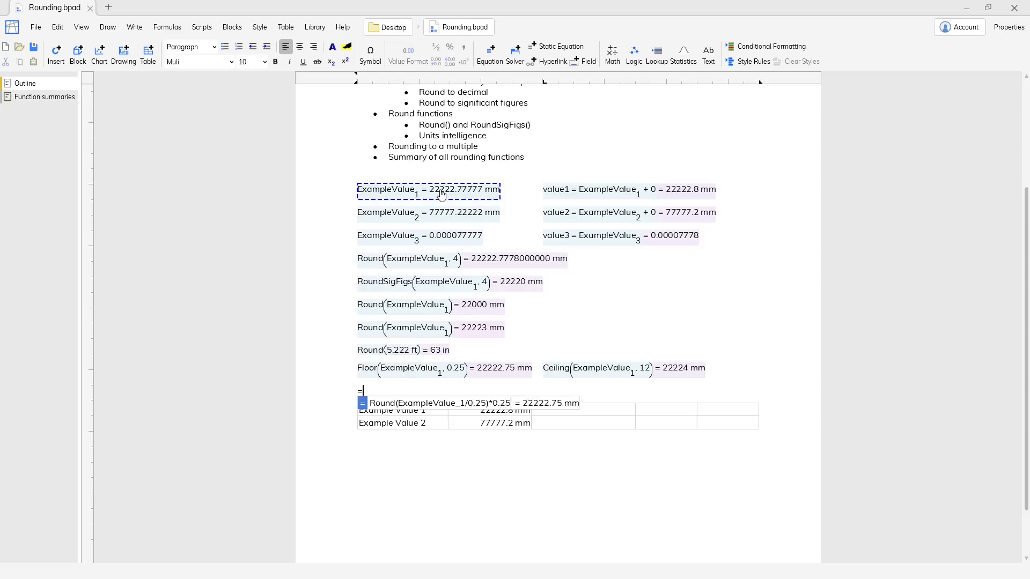
{"action": "key", "text": "Return"}
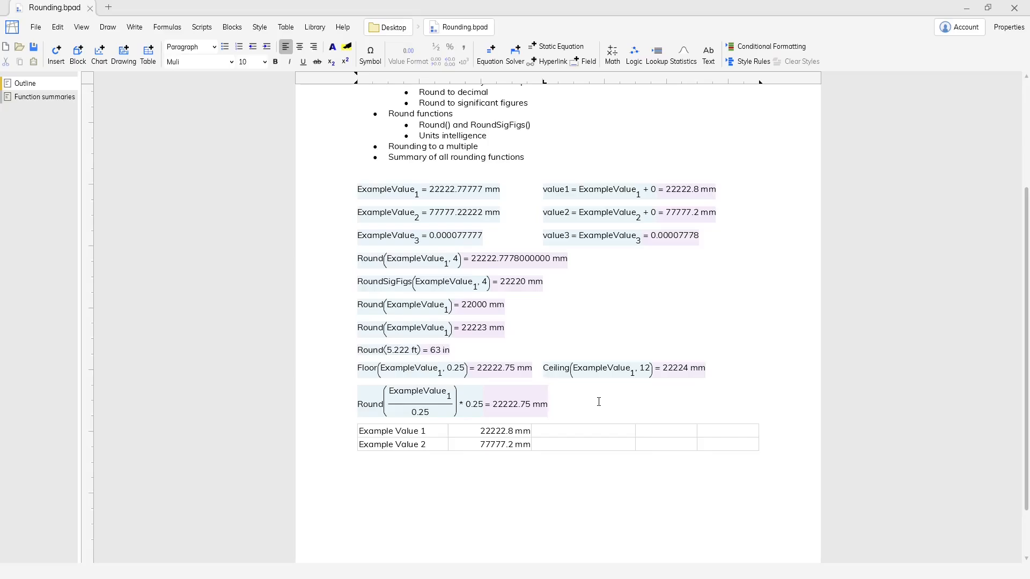
Step: Insert the function header "RoundToMultiple(num, mult) =" in front of the Round(ExampleValue_1/0.25)*0.25 expression
{"action": "left_click", "coordinate": [547, 411]}
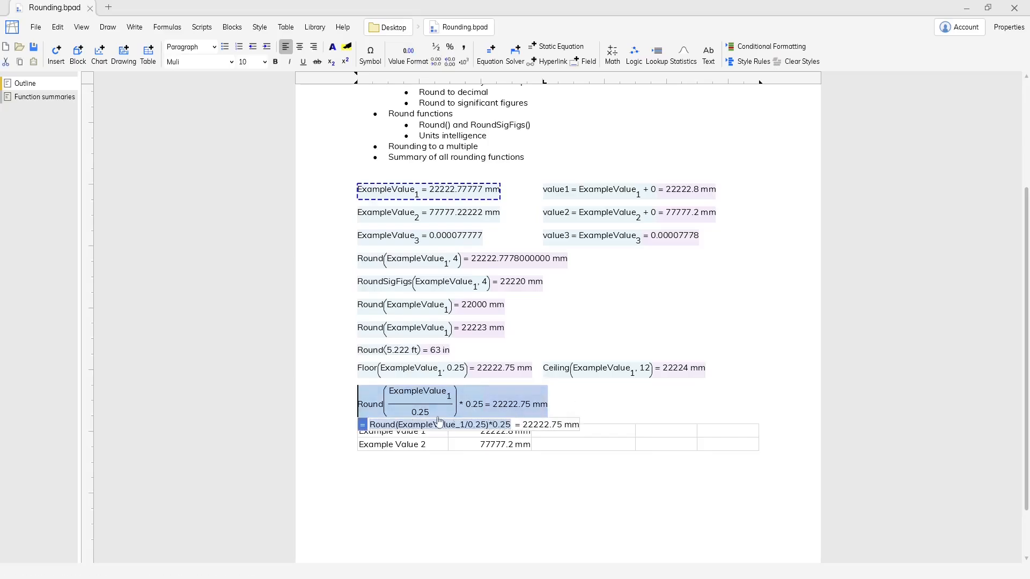
{"action": "left_click", "coordinate": [371, 425]}
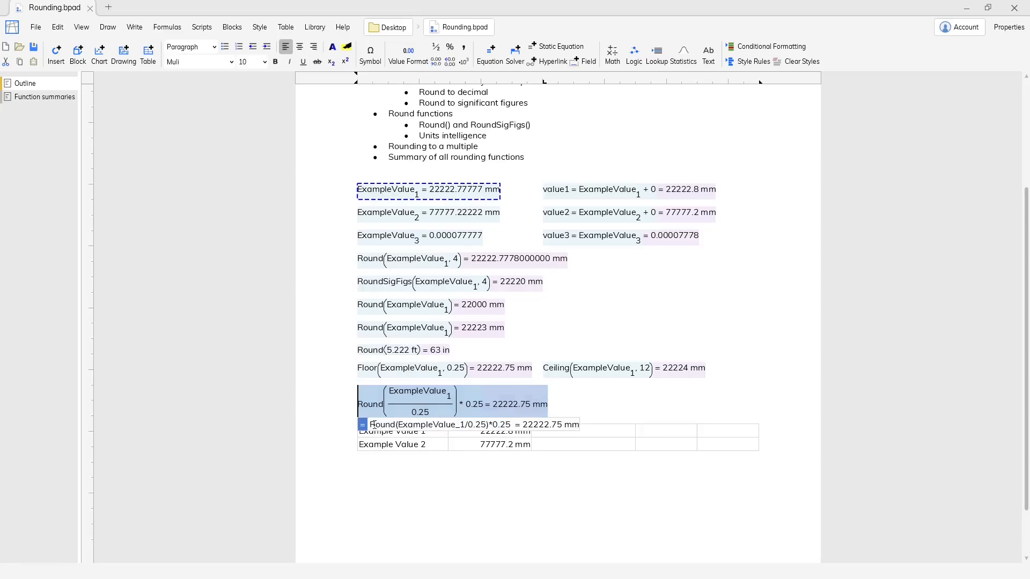
{"action": "type", "text": "RoundT"}
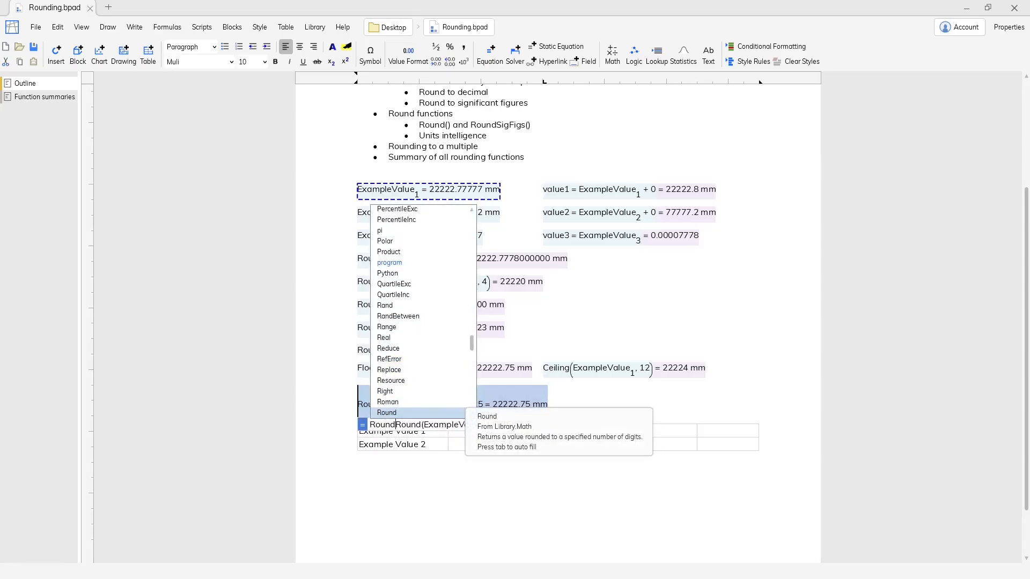
{"action": "type", "text": "oMultiple"}
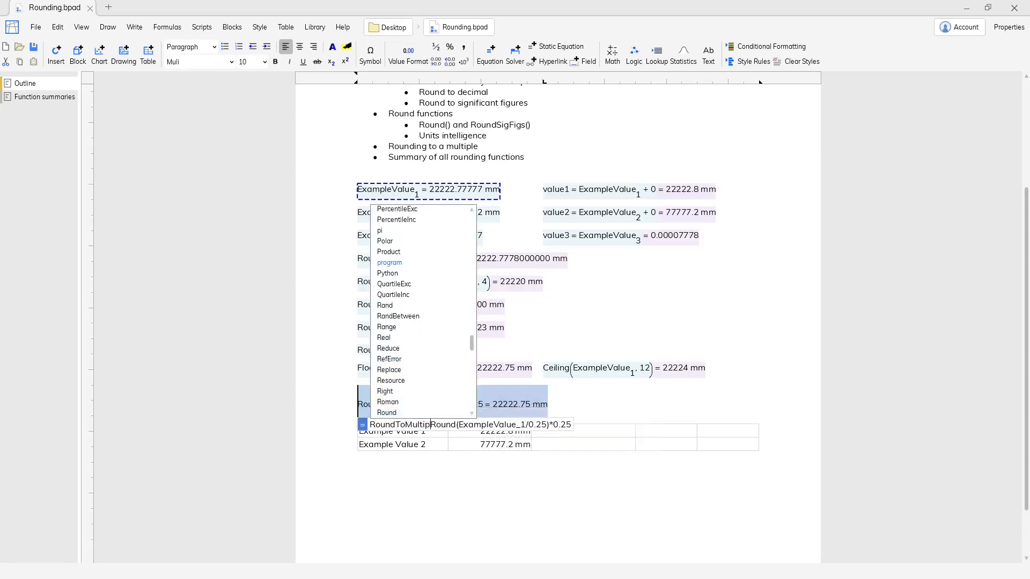
{"action": "type", "text": "("}
{"action": "type", "text": "num, "}
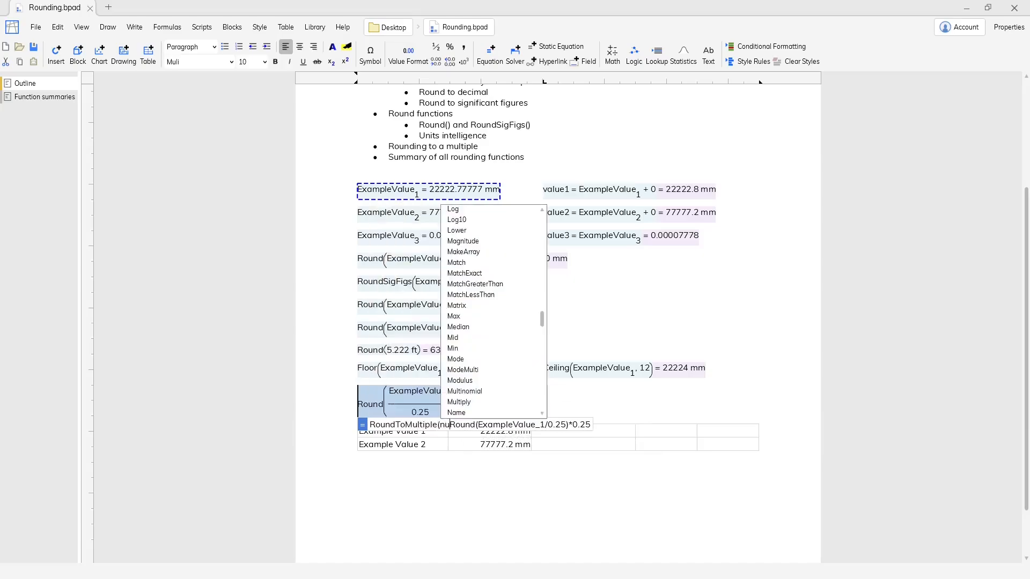
{"action": "type", "text": "mult) "}
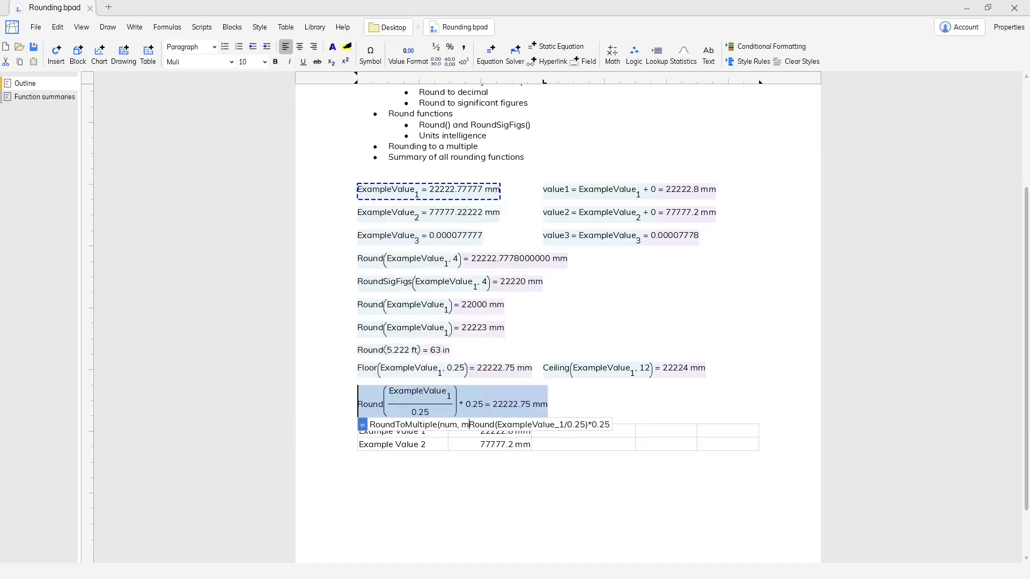
{"action": "type", "text": "="}
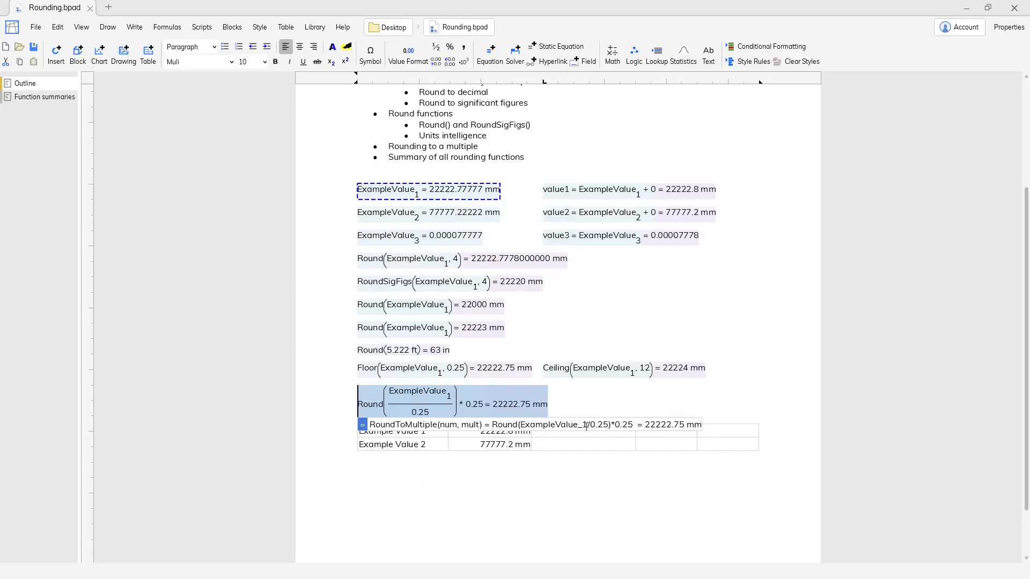
Step: Replace ExampleValue_1 with num and both 0.25 values with mult in the RoundToMultiple definition
{"action": "left_click_drag", "start_coordinate": [586, 426], "coordinate": [524, 431]}
{"action": "type", "text": "num"}
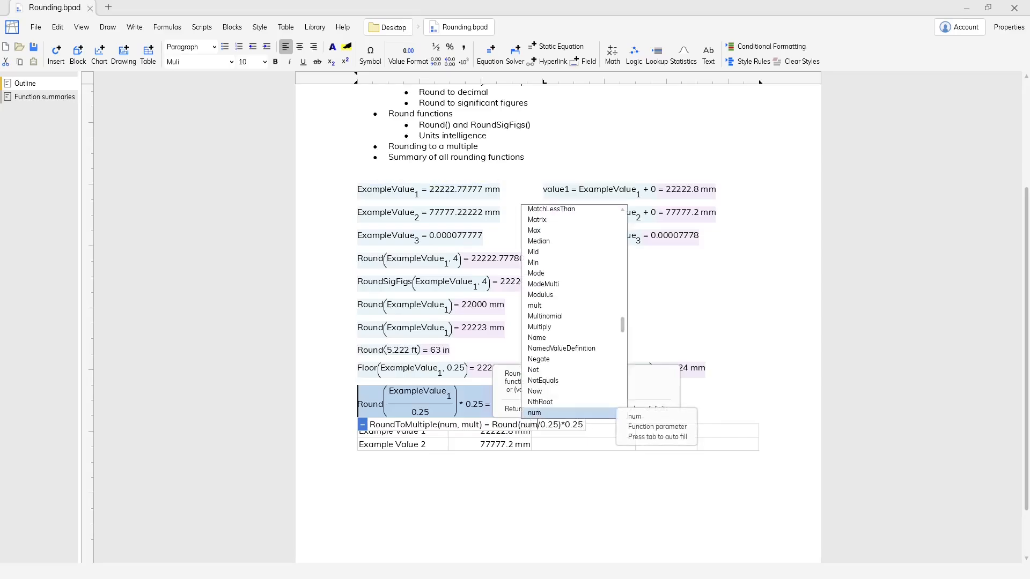
{"action": "left_click_drag", "start_coordinate": [558, 425], "coordinate": [540, 429]}
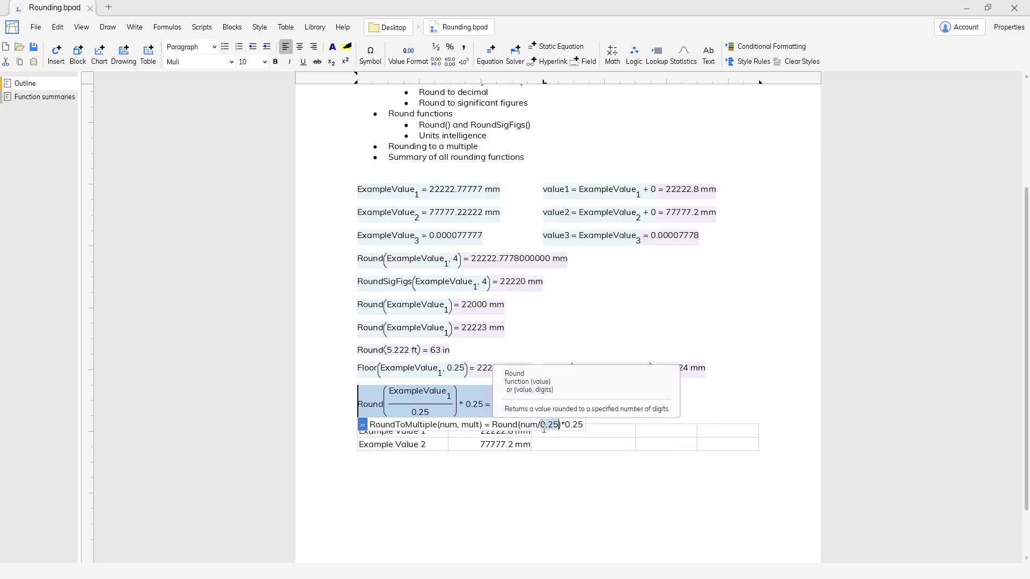
{"action": "type", "text": "mult"}
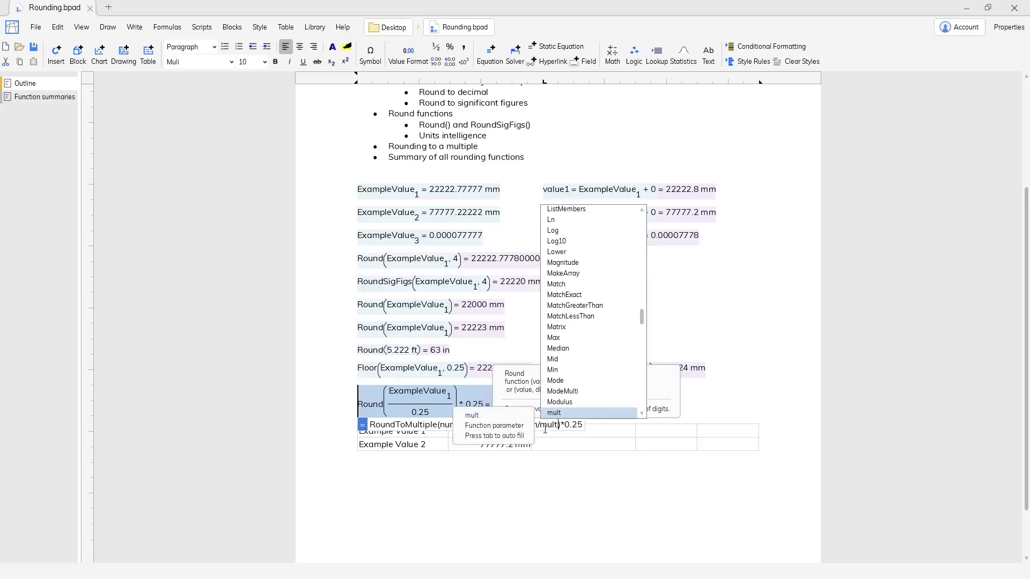
{"action": "left_click", "coordinate": [580, 424]}
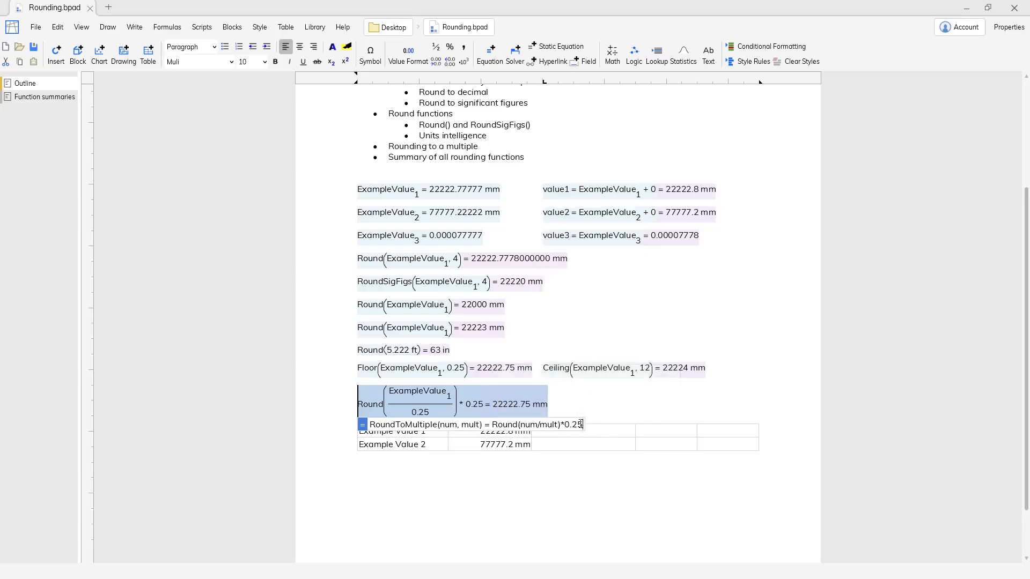
{"action": "left_click_drag", "start_coordinate": [580, 424], "coordinate": [567, 430]}
{"action": "type", "text": "mult"}
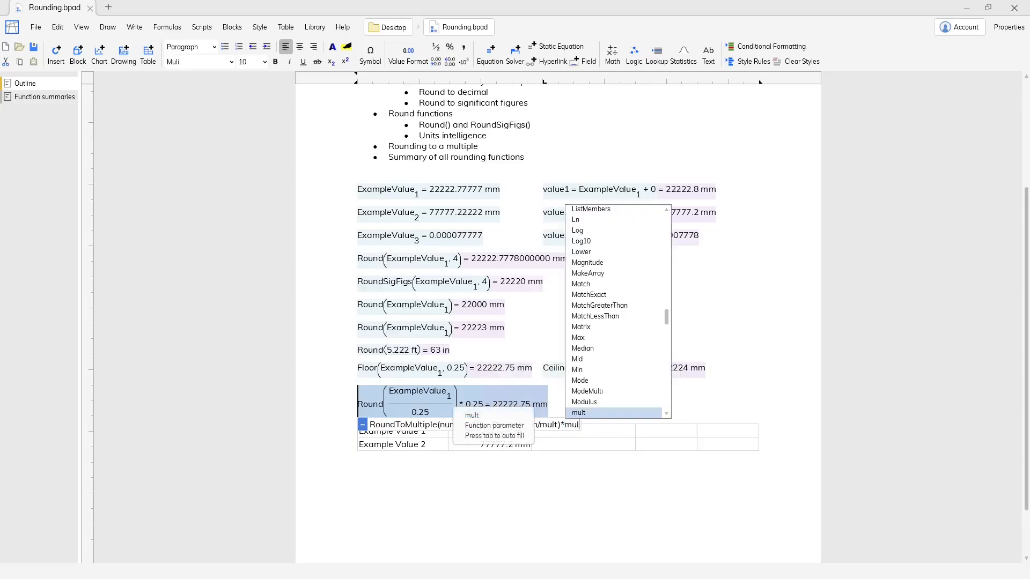
{"action": "left_click", "coordinate": [566, 428]}
{"action": "left_click", "coordinate": [599, 408]}
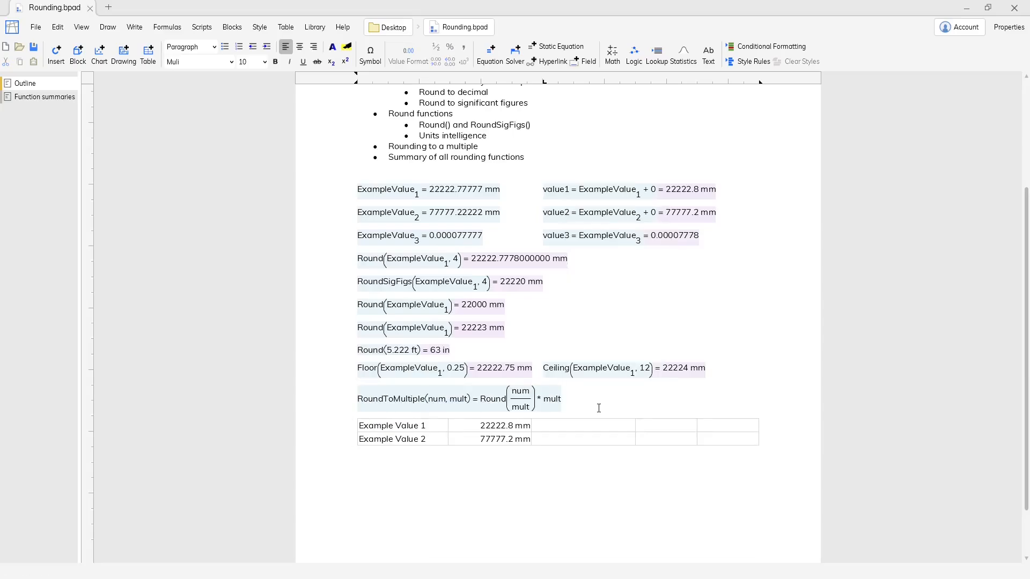
Step: Enter the equation RoundToMultiple(ExampleValue_1, 12) on a new line below the function definition
{"action": "key", "text": "Return"}
{"action": "key", "text": "BackSpace"}
{"action": "key", "text": "Return"}
{"action": "type", "text": "="}
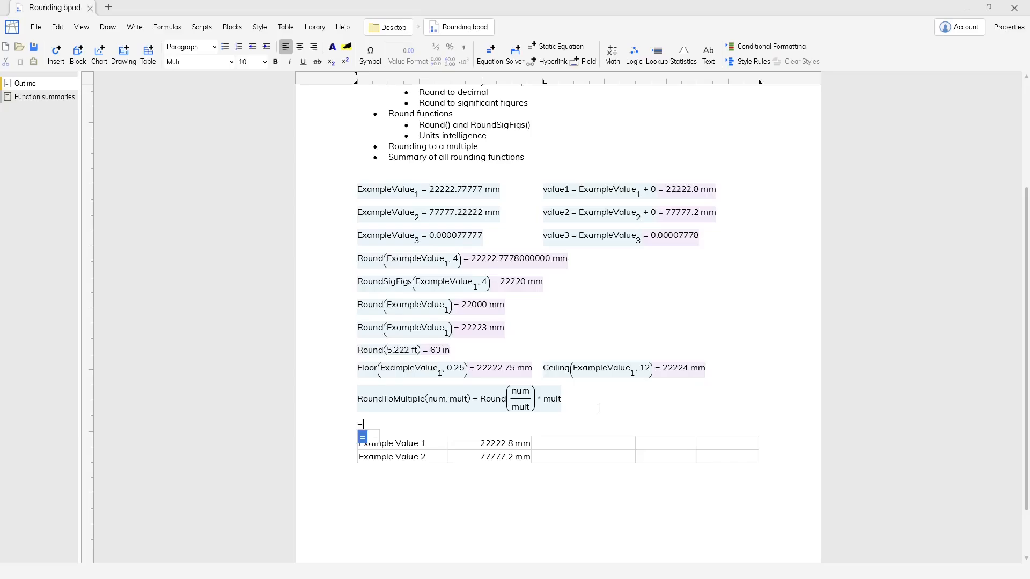
{"action": "left_click", "coordinate": [519, 406]}
{"action": "type", "text": "("}
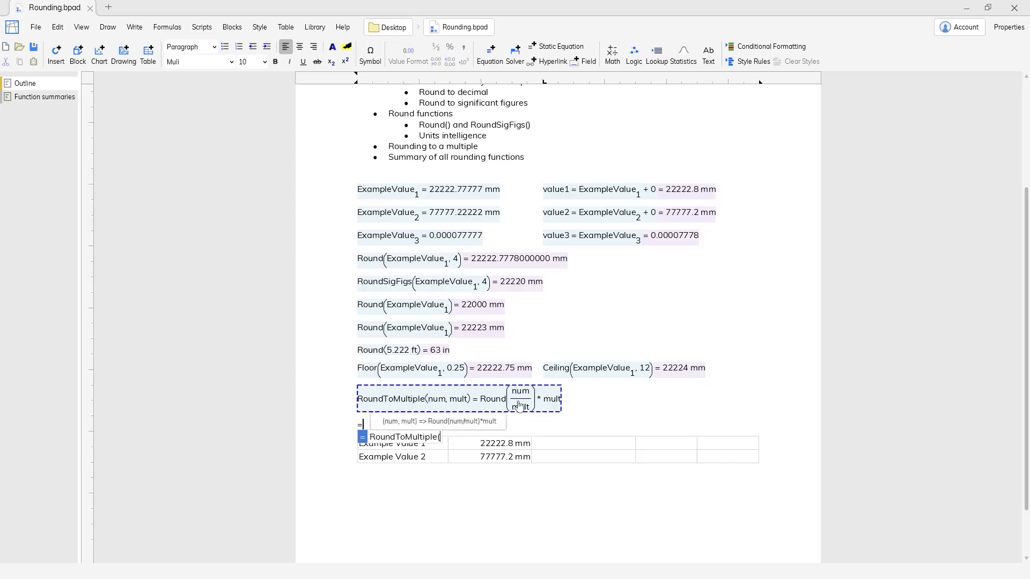
{"action": "left_click", "coordinate": [392, 197]}
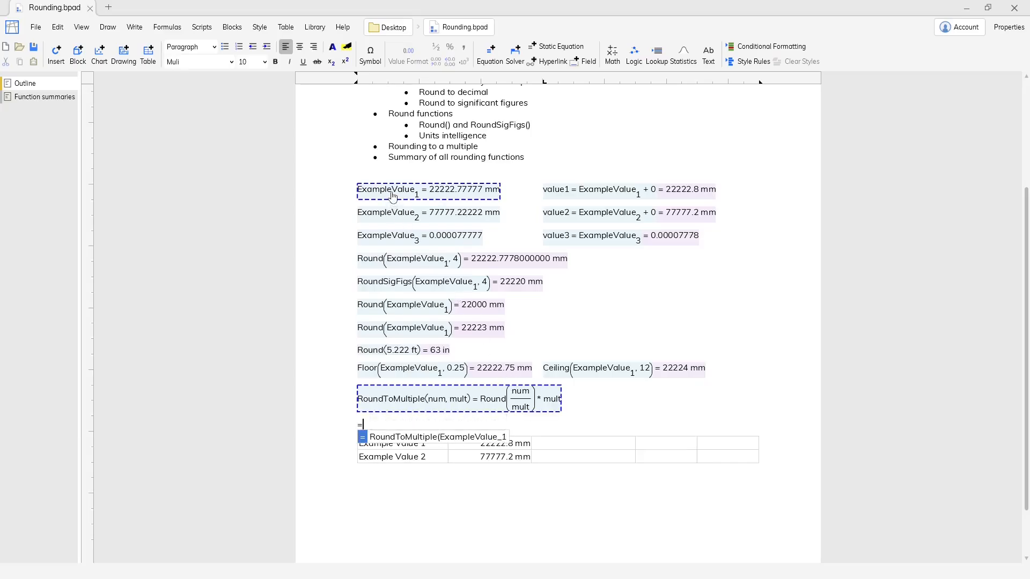
{"action": "type", "text": ", 12)"}
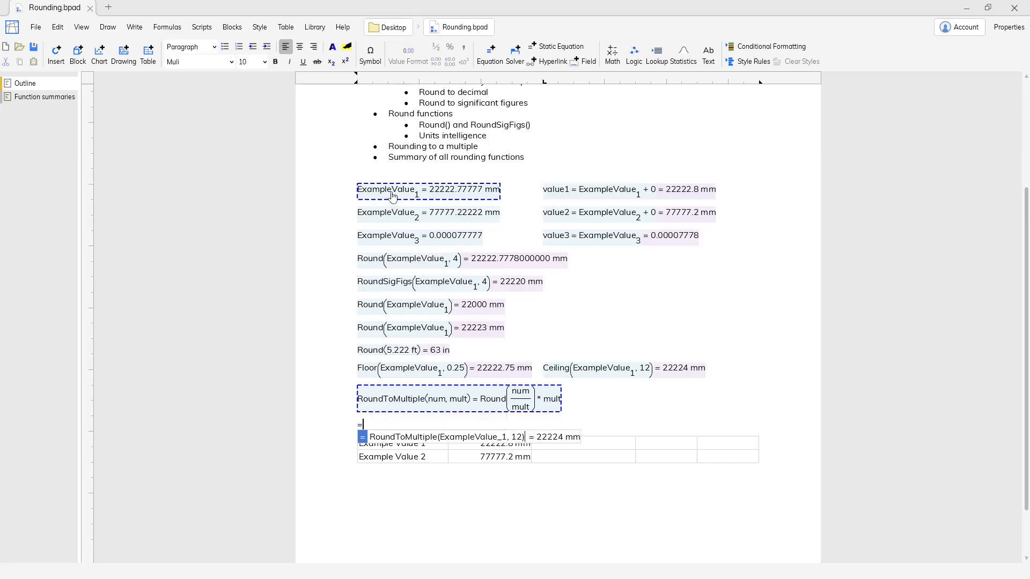
Step: Change the multiple in the RoundToMultiple call to 0.25 and finish the equation
{"action": "key", "text": "BackSpace"}
{"action": "key", "text": "BackSpace"}
{"action": "key", "text": "BackSpace"}
{"action": "type", "text": "0.25"}
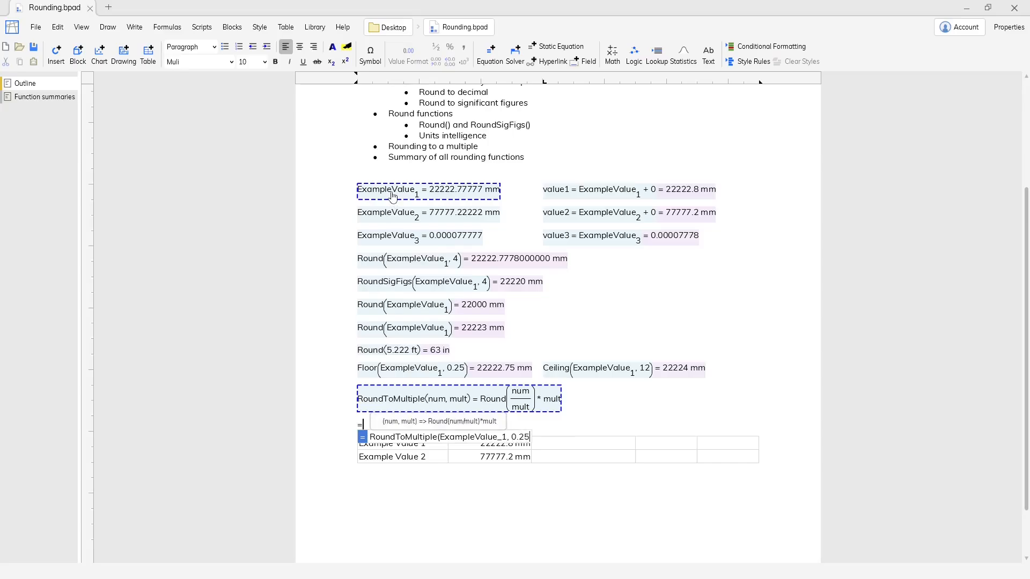
{"action": "type", "text": ")"}
{"action": "key", "text": "Return"}
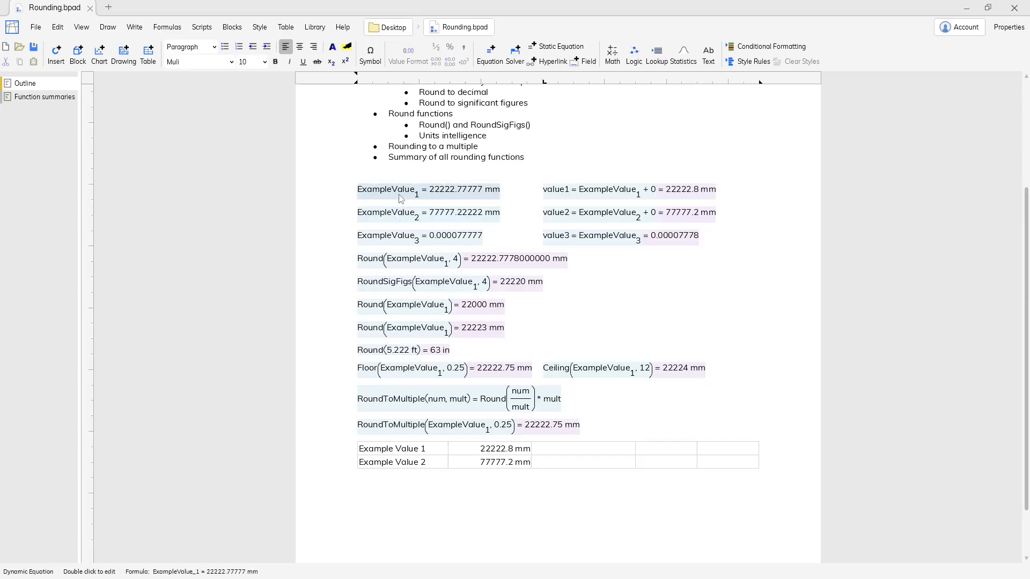
Step: Open the Function summaries page to review the overview of rounding functions
{"action": "left_click", "coordinate": [47, 98]}
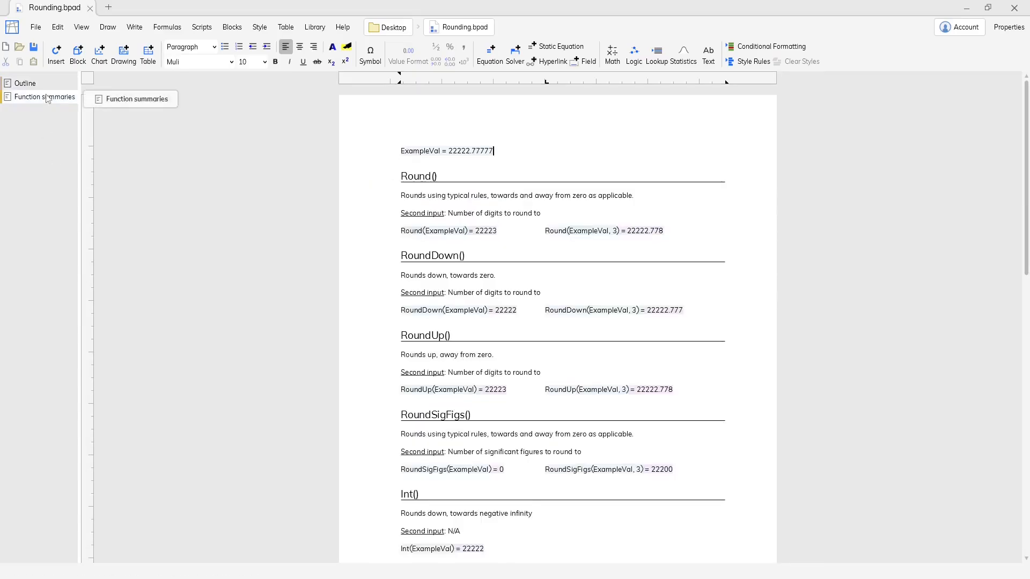
{"action": "left_click", "coordinate": [522, 144]}
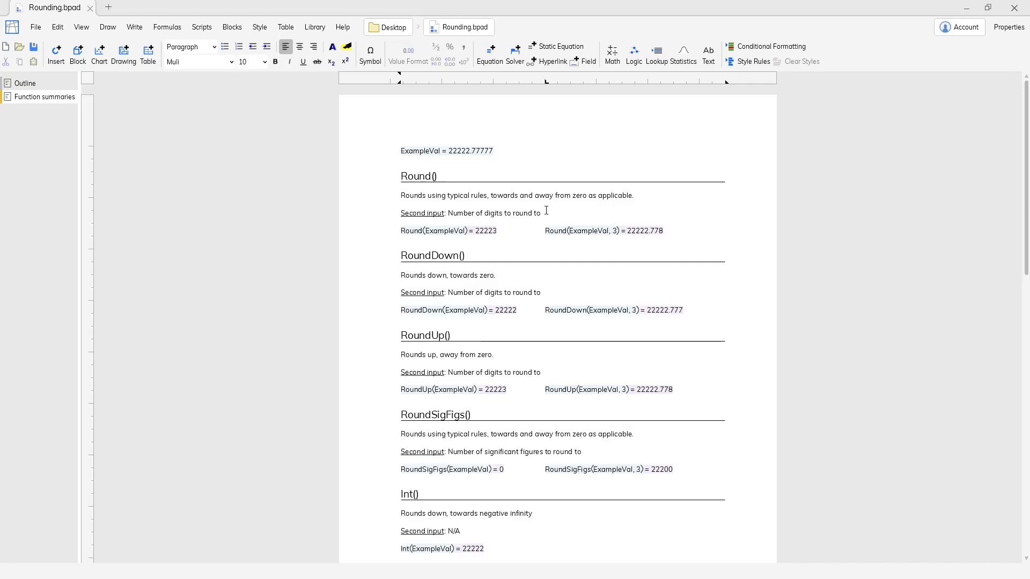
Step: Examine the descriptions, second inputs and examples of the rounding functions on the Function summaries page, from Round() through Ceiling()
{"action": "scroll", "coordinate": [546, 210], "scroll_direction": "down", "scroll_amount": 3}
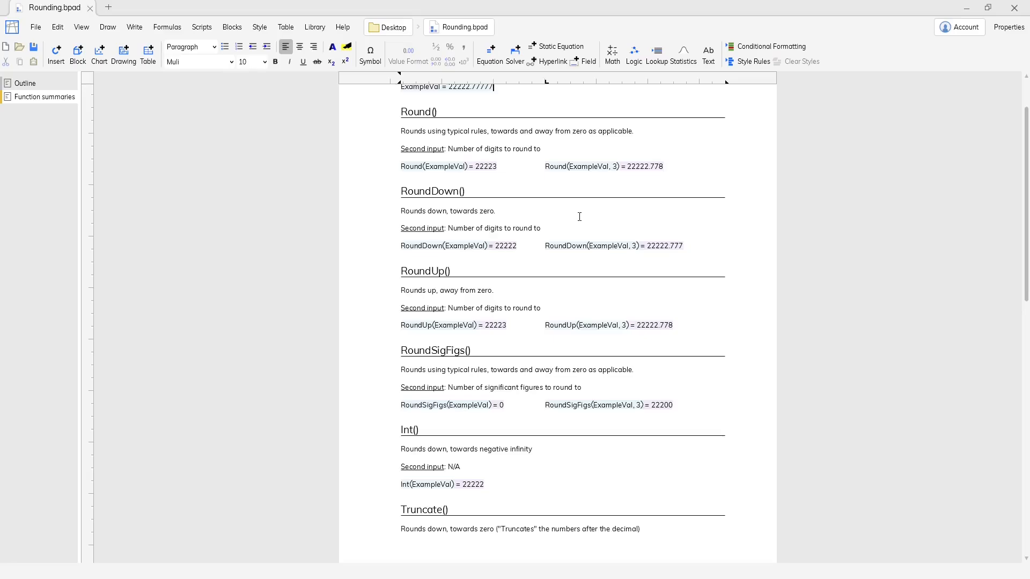
{"action": "scroll", "coordinate": [579, 216], "scroll_direction": "down", "scroll_amount": 1}
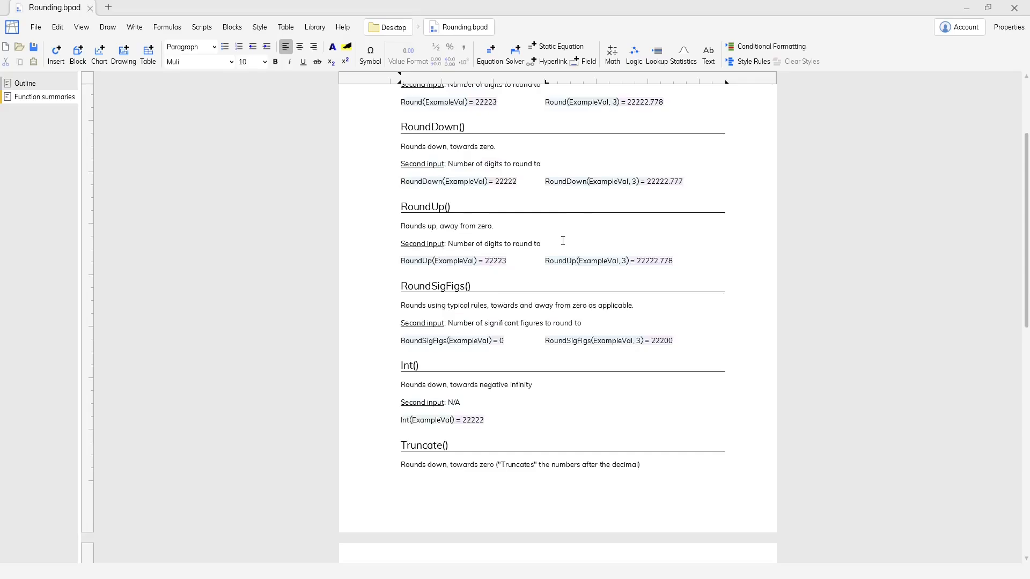
{"action": "scroll", "coordinate": [563, 241], "scroll_direction": "down", "scroll_amount": 2}
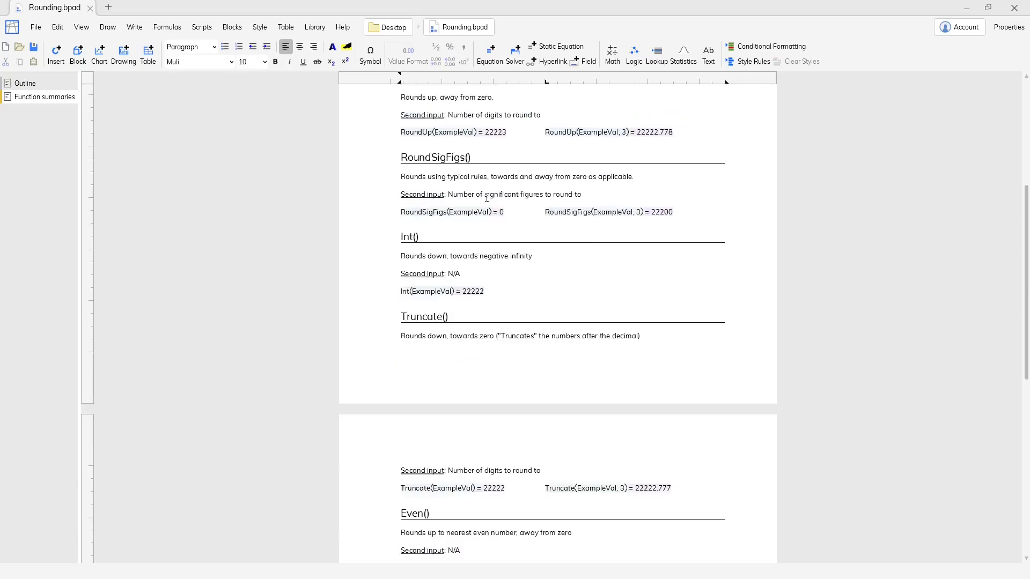
{"action": "scroll", "coordinate": [513, 181], "scroll_direction": "down", "scroll_amount": 1}
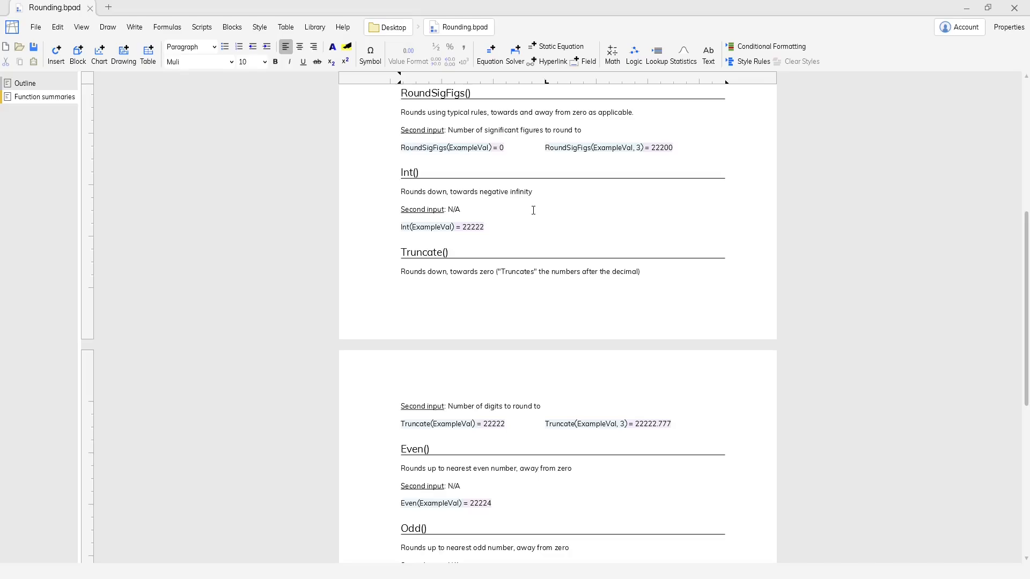
{"action": "scroll", "coordinate": [534, 210], "scroll_direction": "down", "scroll_amount": 3}
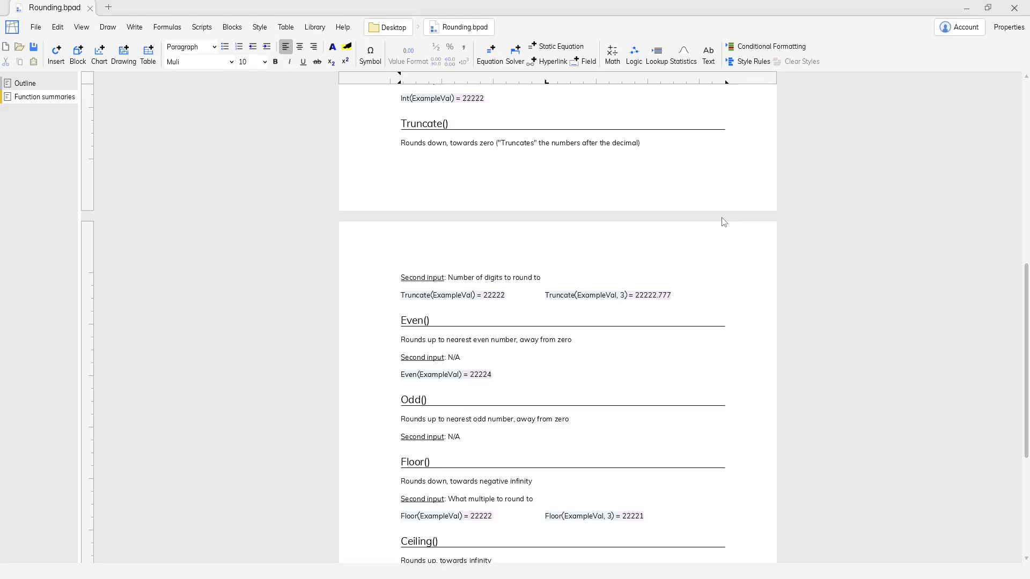
{"action": "scroll", "coordinate": [723, 220], "scroll_direction": "down", "scroll_amount": 2}
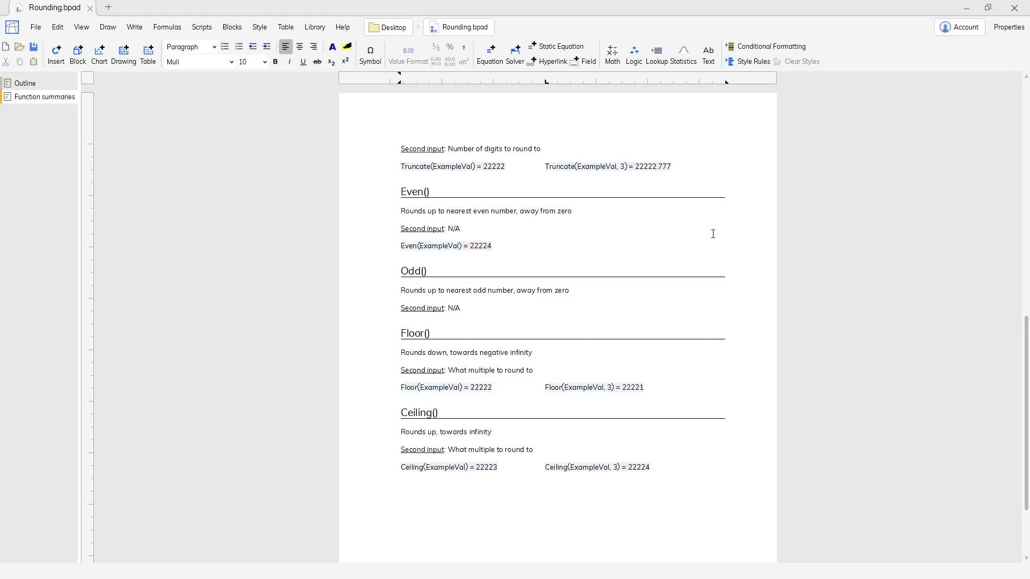
{"action": "scroll", "coordinate": [713, 234], "scroll_direction": "down", "scroll_amount": 1}
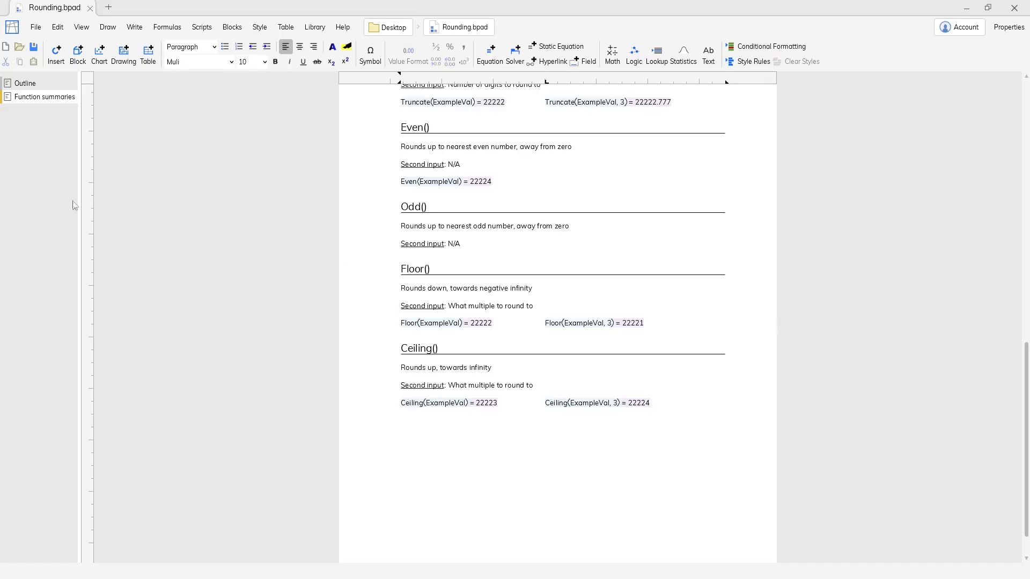
Step: Return to the beginning of the Outline page to review the rounding topics and example equations
{"action": "left_click", "coordinate": [25, 83]}
{"action": "scroll", "coordinate": [621, 316], "scroll_direction": "up", "scroll_amount": 3}
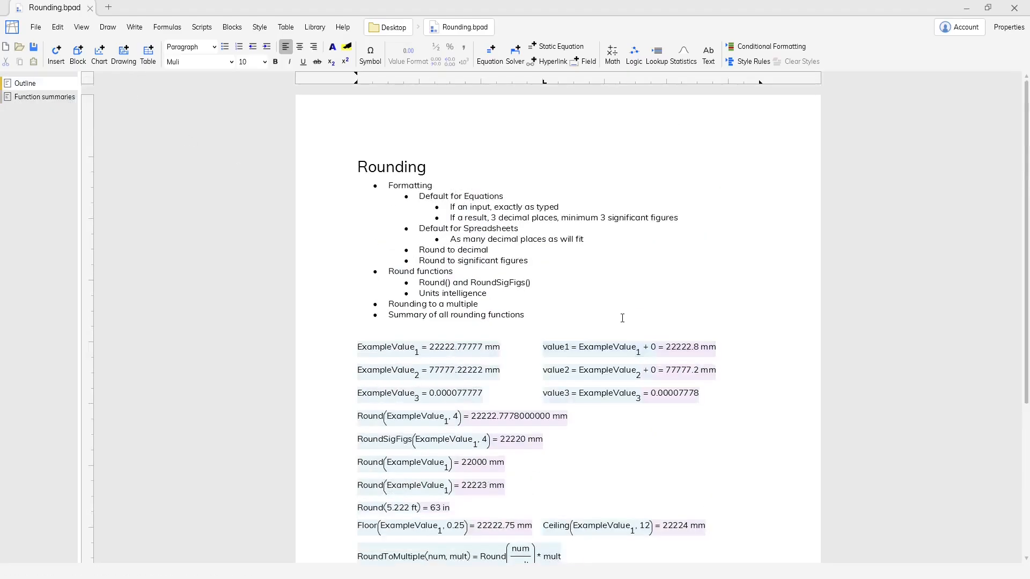